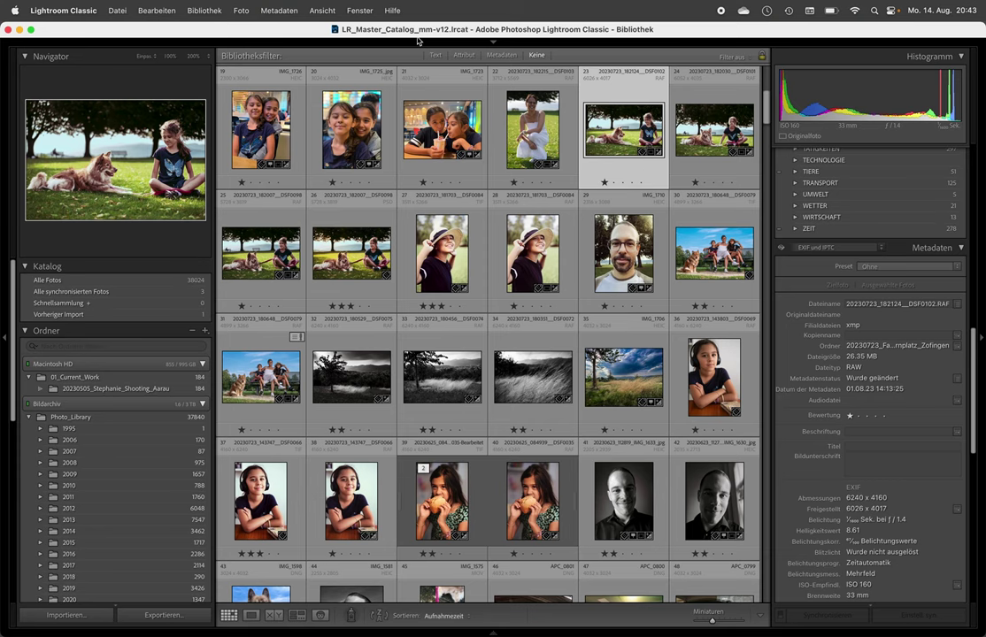
# - Hide the thumbnail toolbar and show the dog-and-girl photo large in Loupe view
pyautogui.press('t')
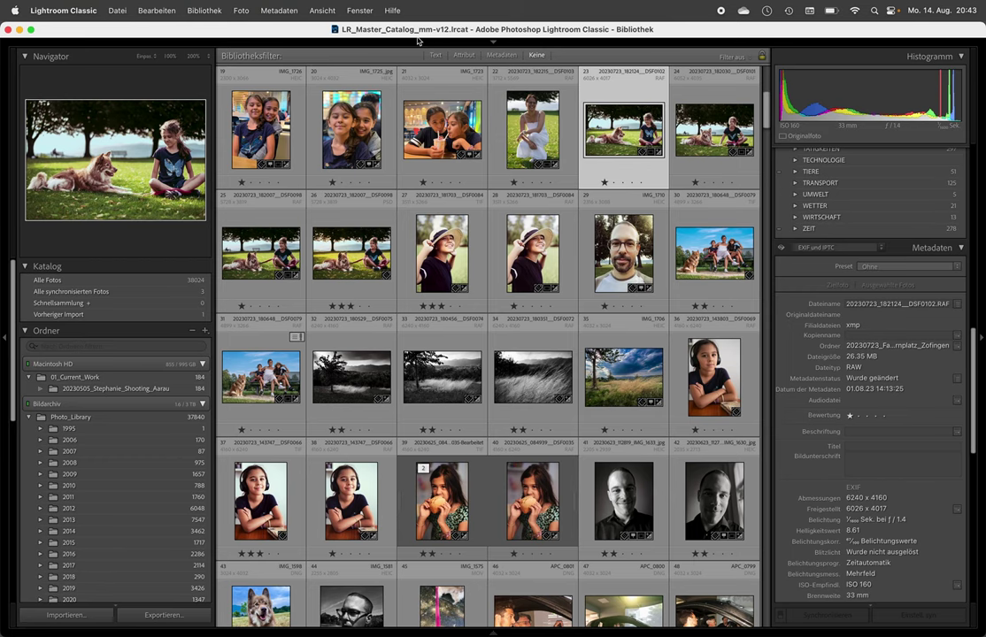
pyautogui.press('e')
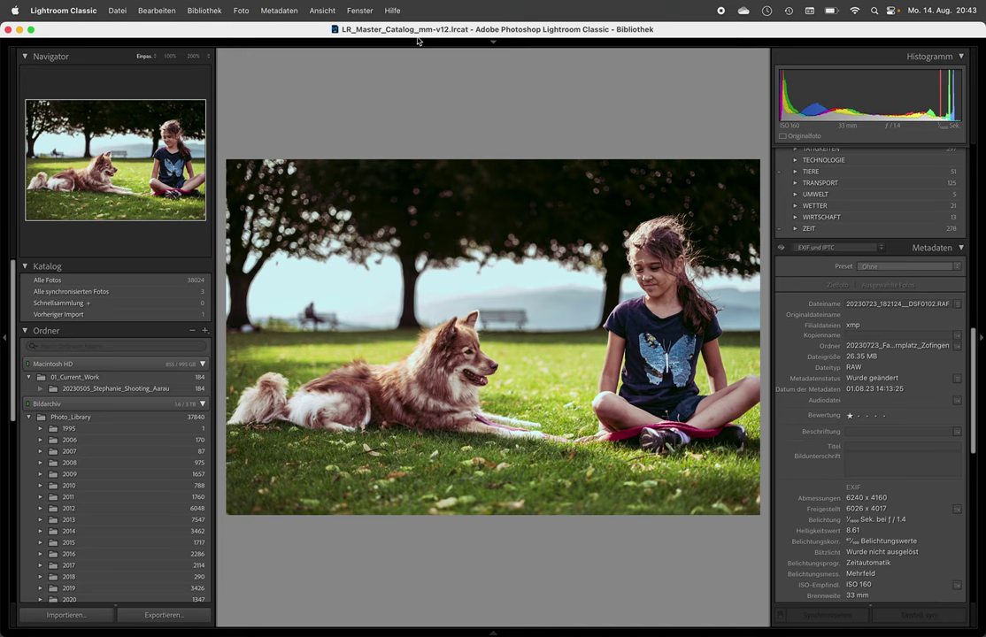
# - Check the metadata presets, leaving Ohne selected, and open the Import dialog
pyautogui.click(885, 267)
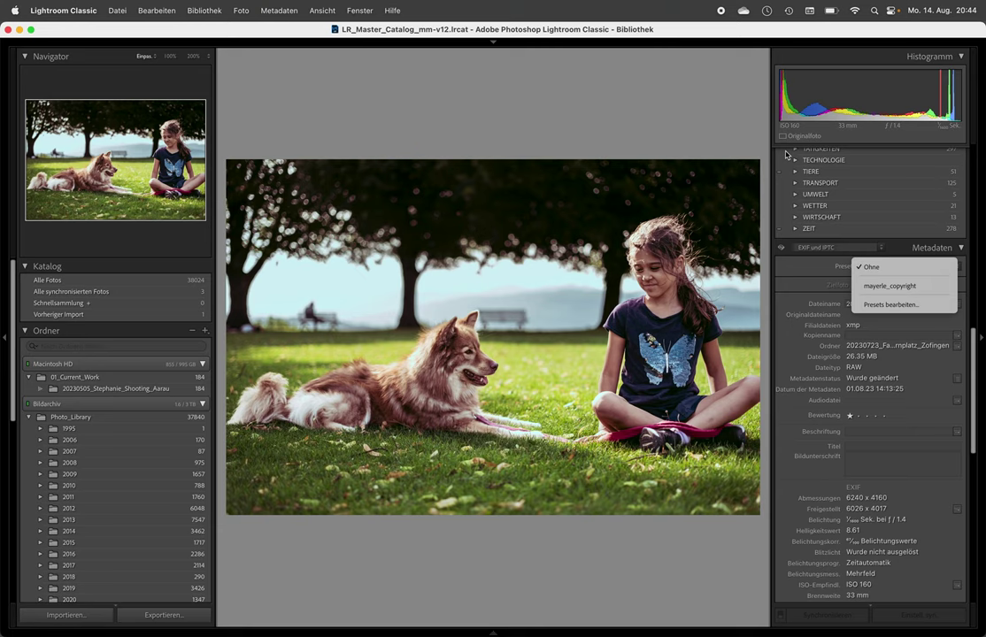
pyautogui.click(666, 116)
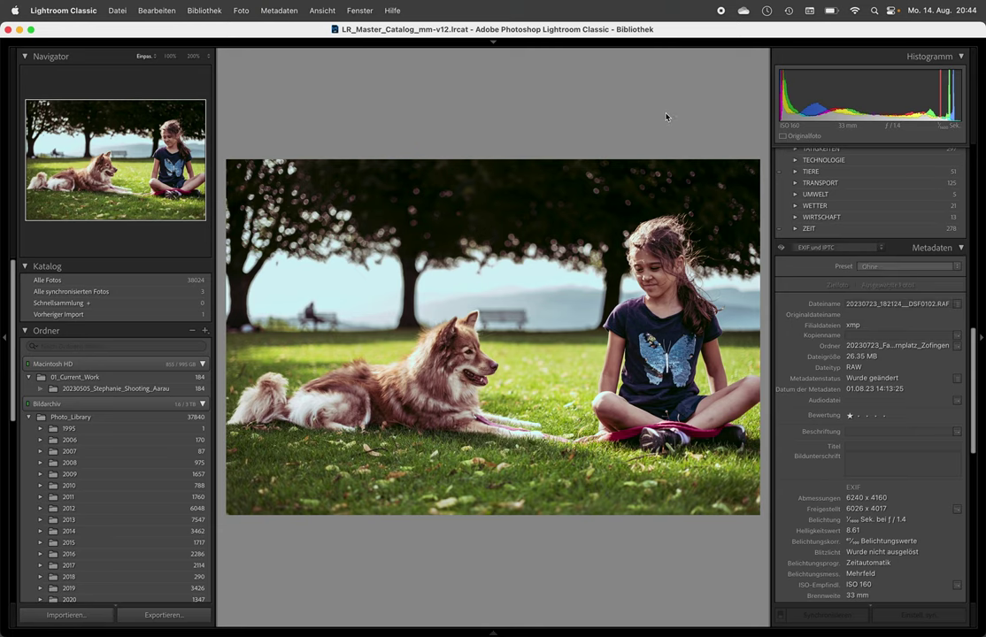
pyautogui.press('super+shift+i')
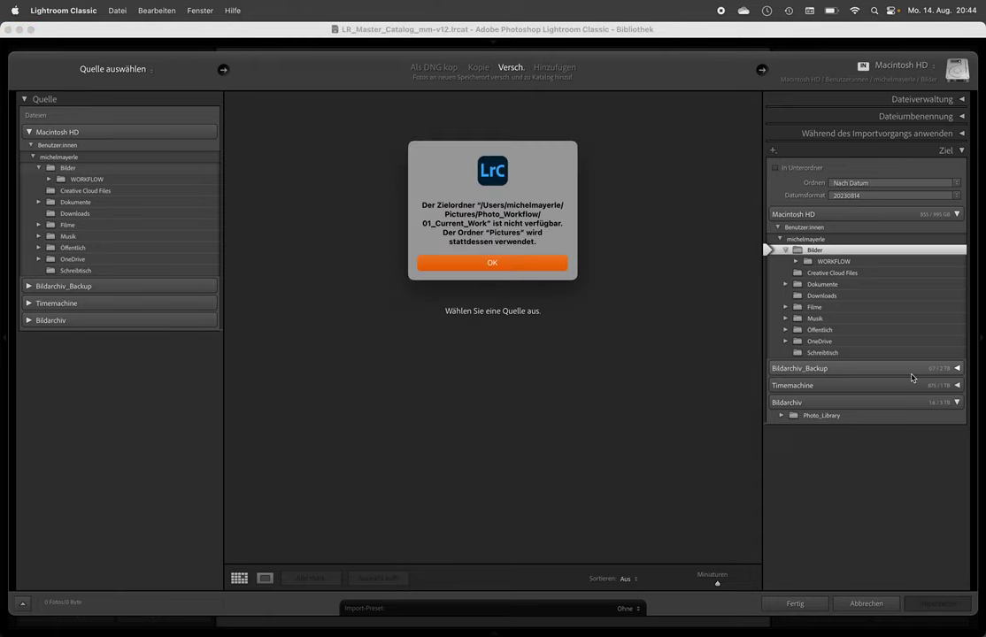
pyautogui.click(512, 263)
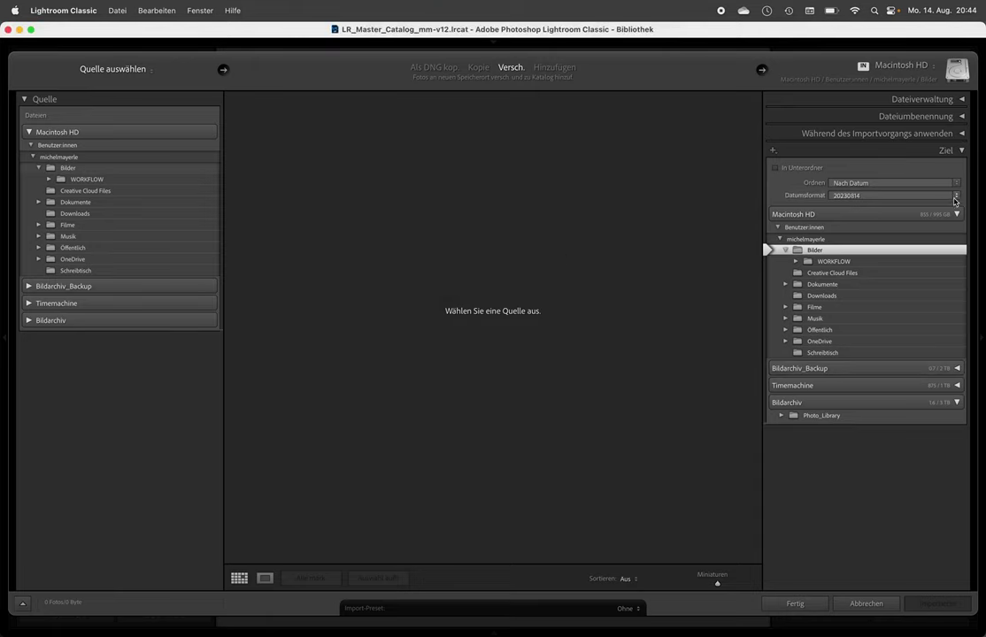
pyautogui.click(904, 134)
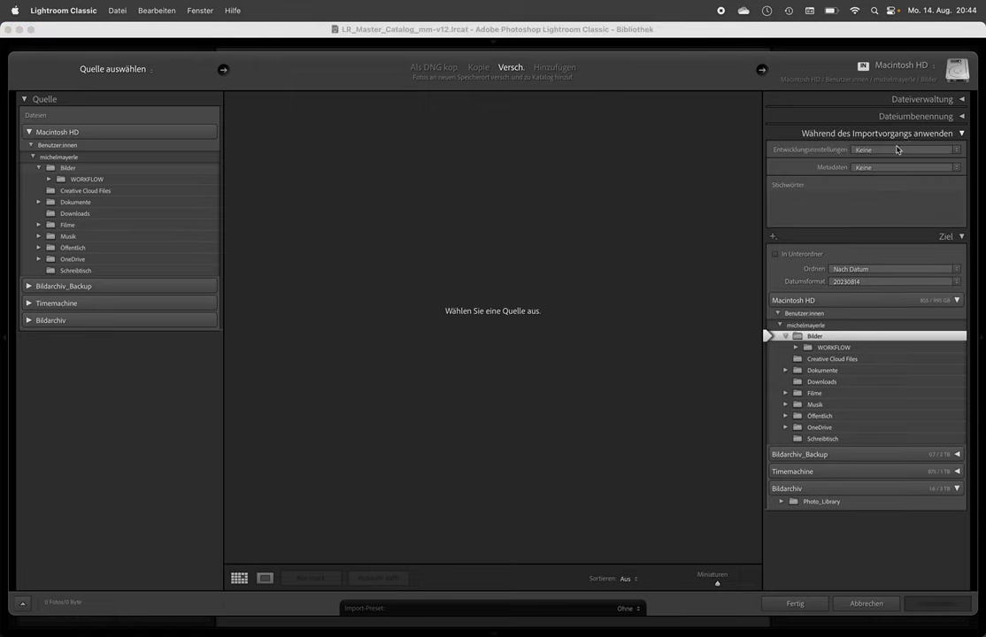
pyautogui.click(878, 167)
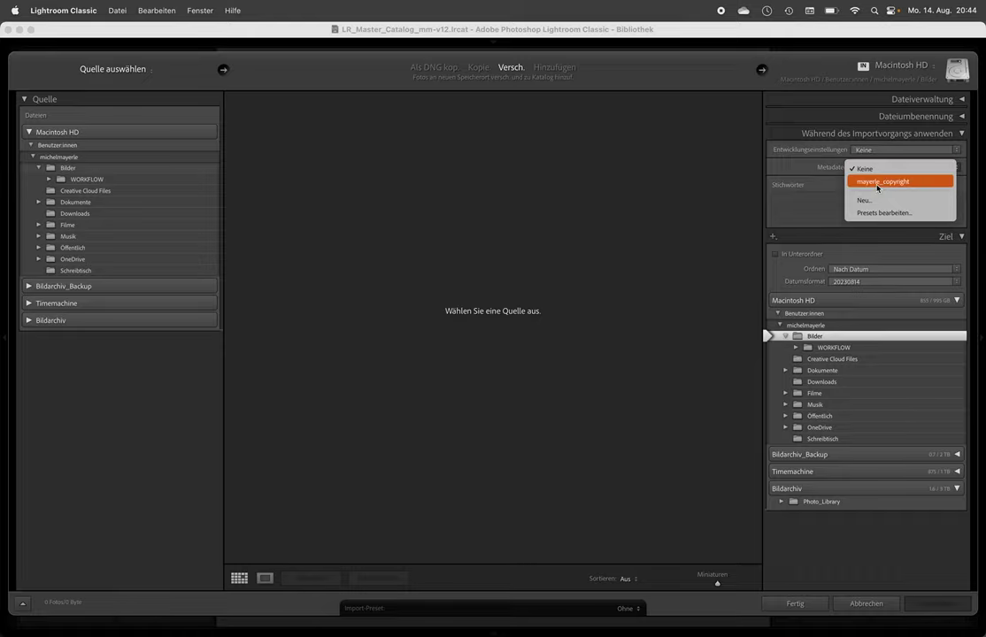
pyautogui.click(878, 182)
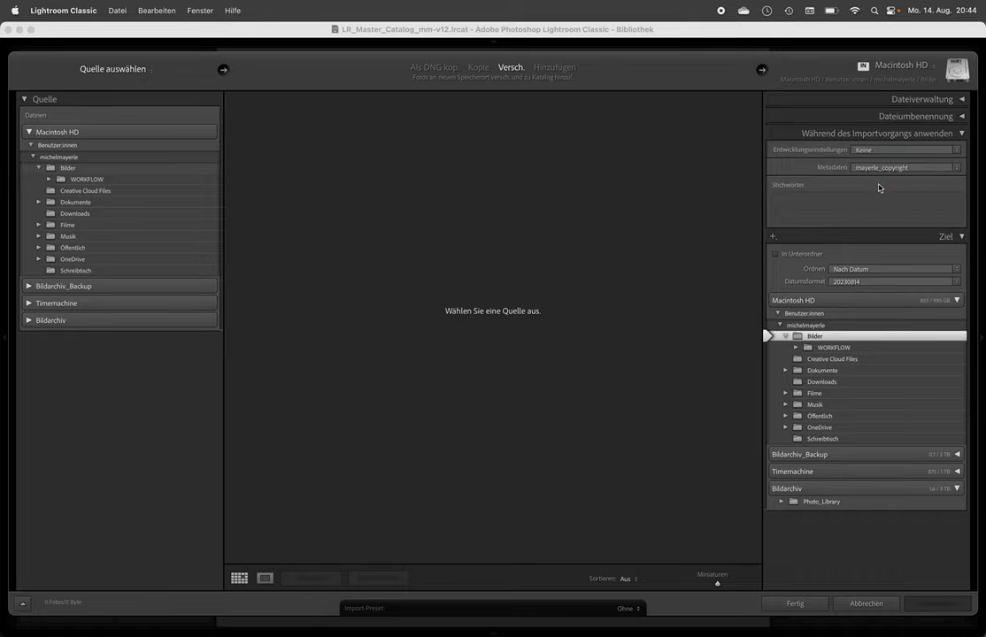
pyautogui.click(863, 605)
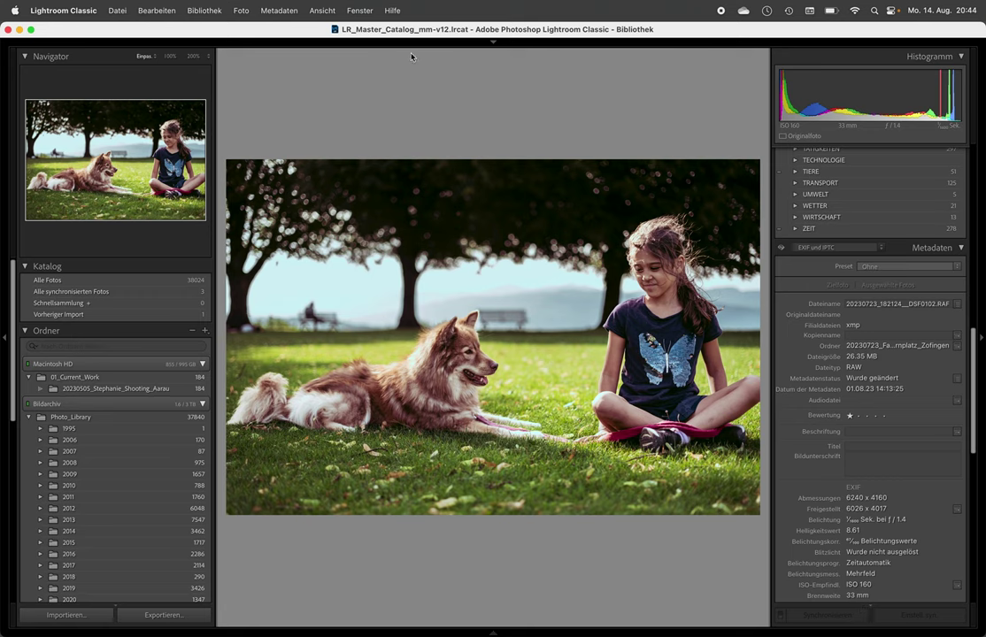
# - Review the Rename Photo naming templates, cancel without renaming, and switch to Develop
pyautogui.press('F2')
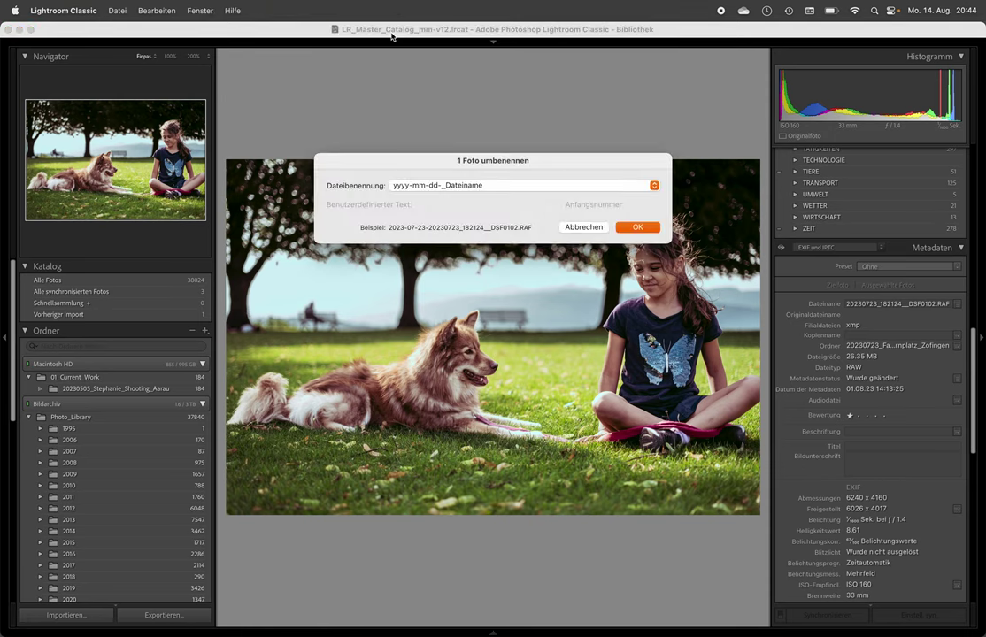
pyautogui.click(398, 185)
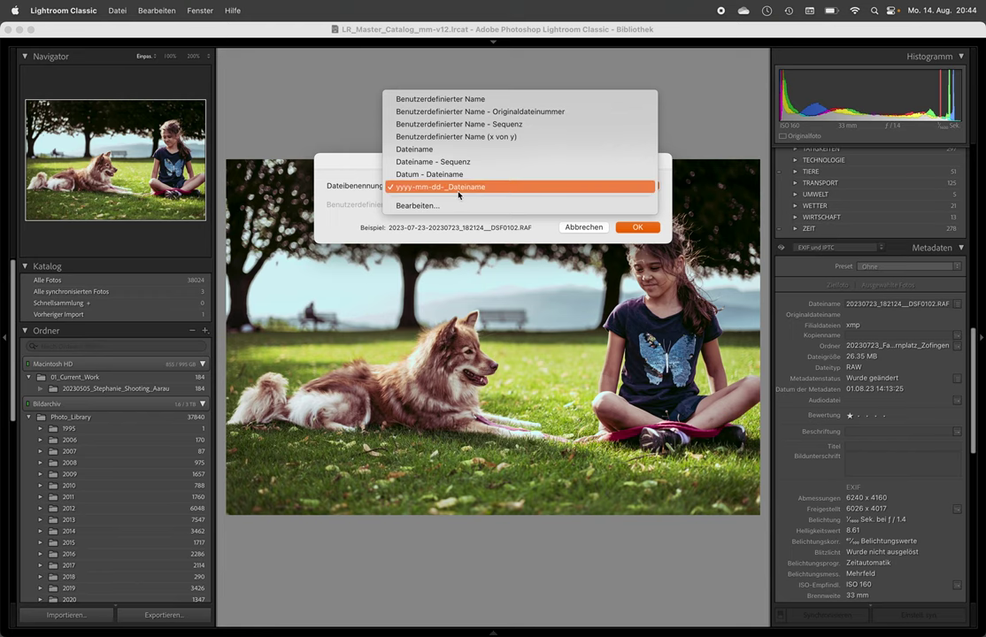
pyautogui.click(458, 190)
pyautogui.click(594, 227)
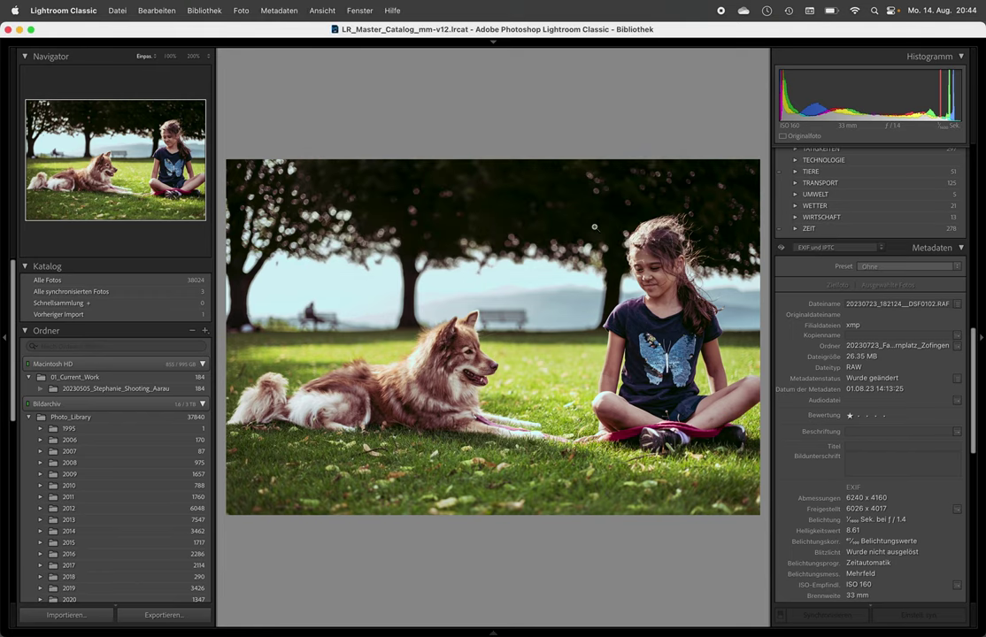
pyautogui.press('d')
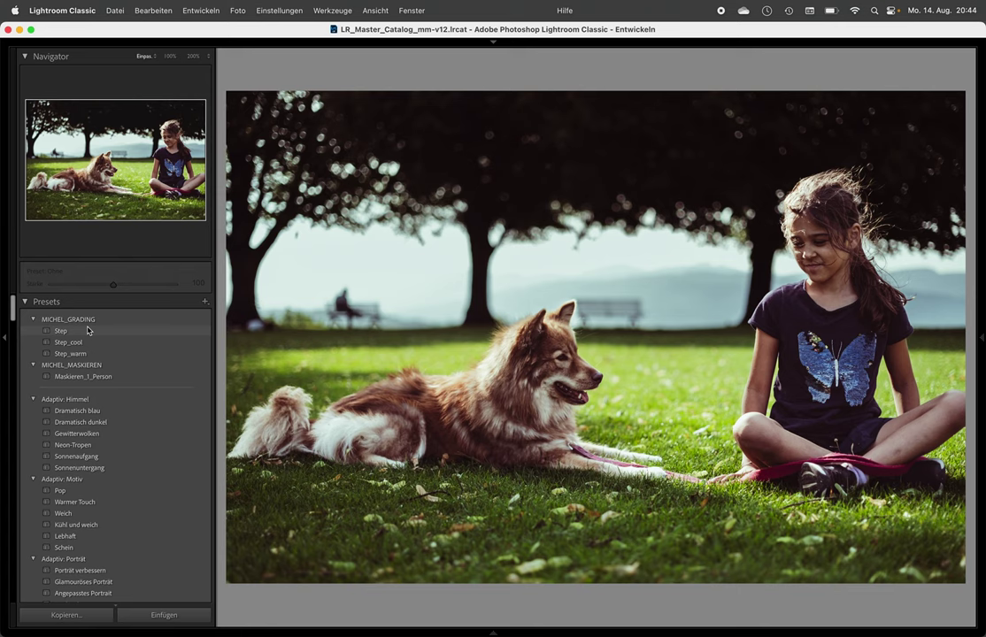
# - Open the single-file export dialog showing the 02_JPEG_Highres user export preset
pyautogui.press('super+shift+e')
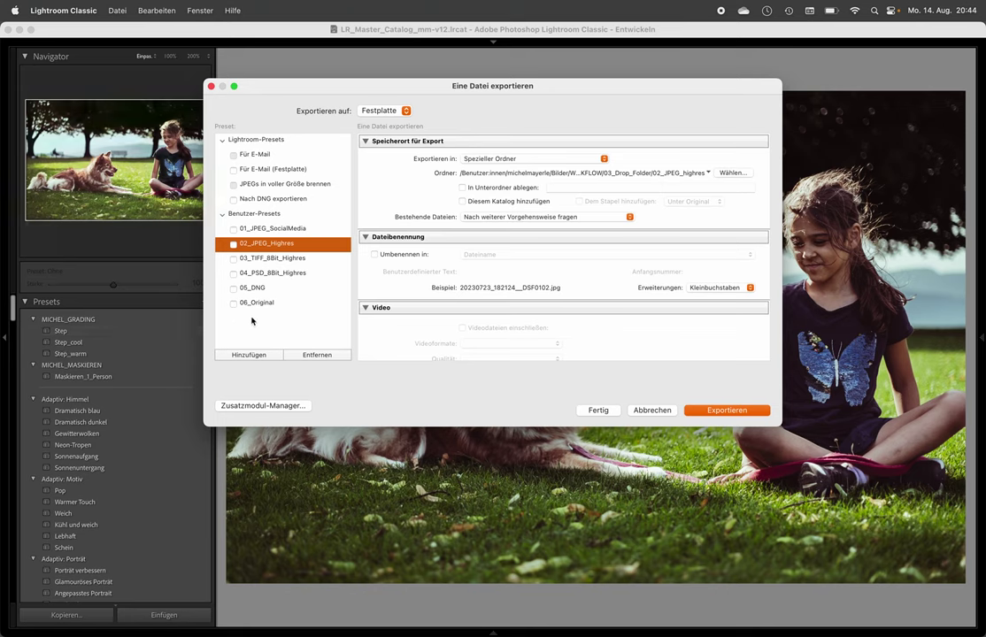
# - Cancel the export dialog without exporting the dog-and-girl photo
pyautogui.click(652, 411)
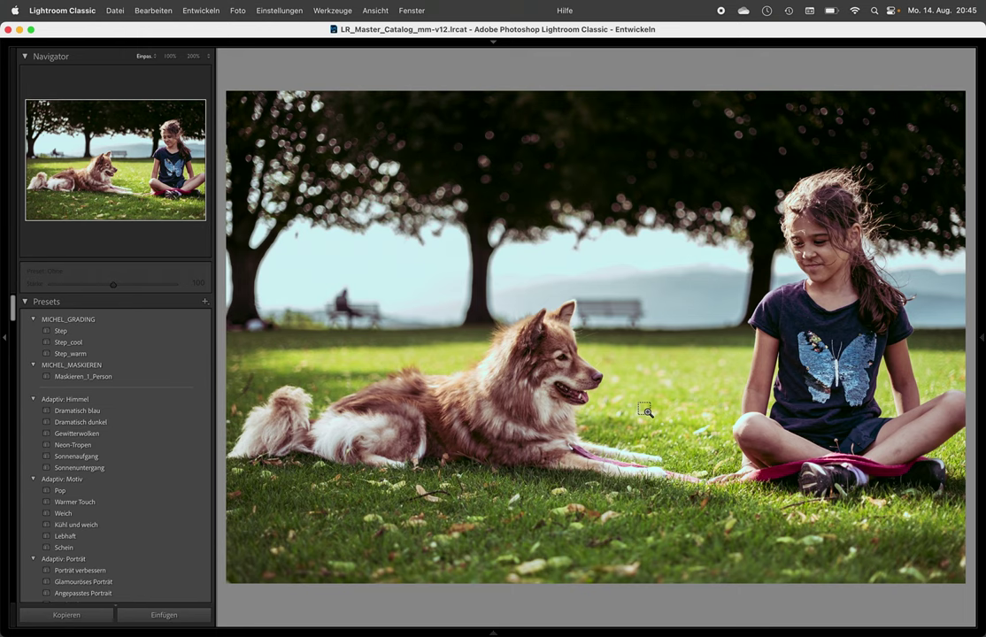
# - Open Lightroom's preferences on the Presets tab to locate preset storage
pyautogui.press('super+comma')
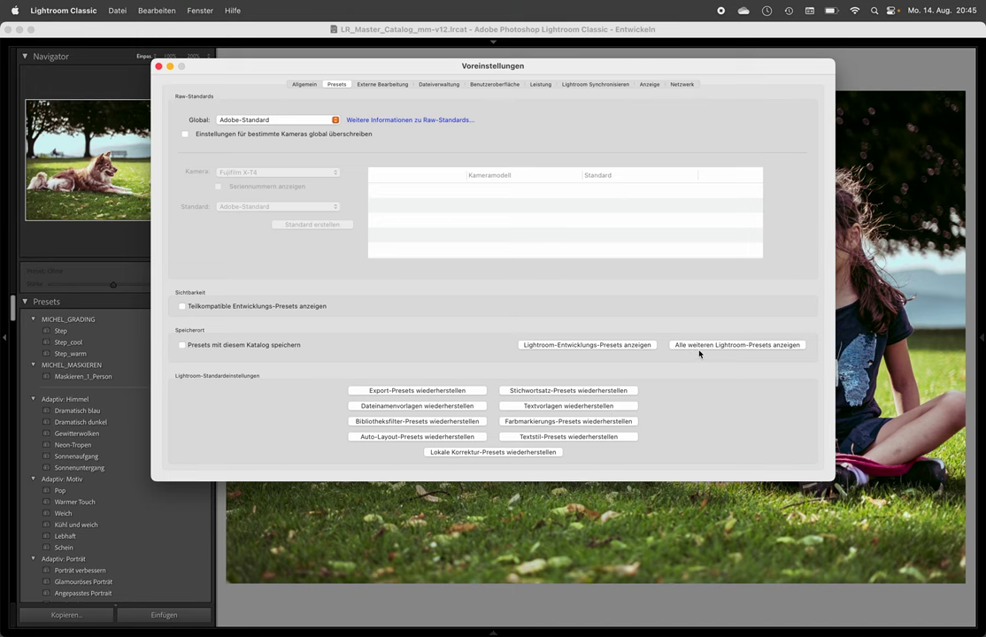
# - Reveal the develop presets and all other Lightroom presets folders in Finder
pyautogui.click(589, 345)
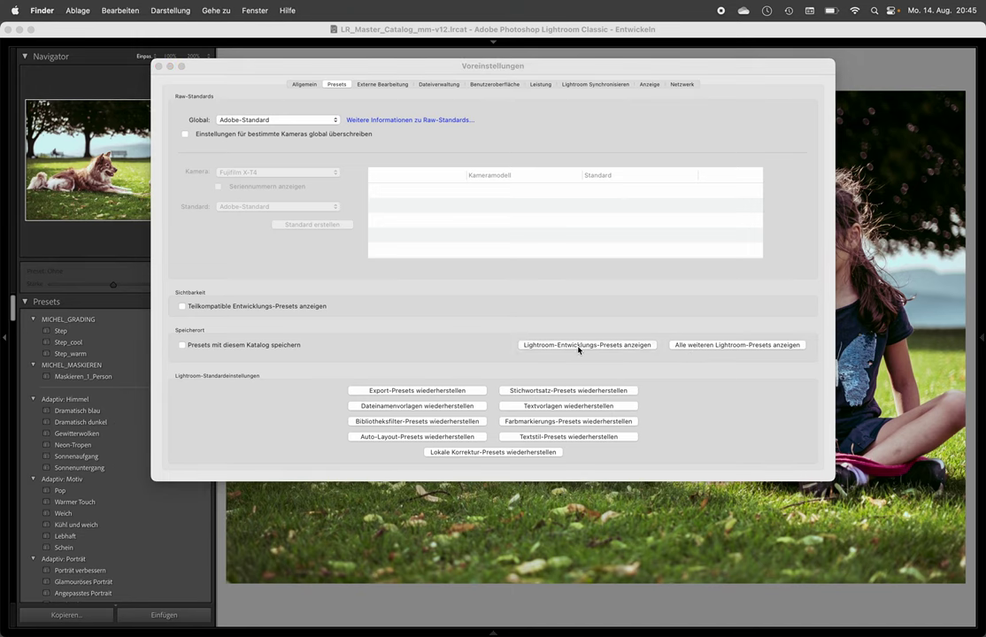
pyautogui.click(741, 436)
pyautogui.click(737, 345)
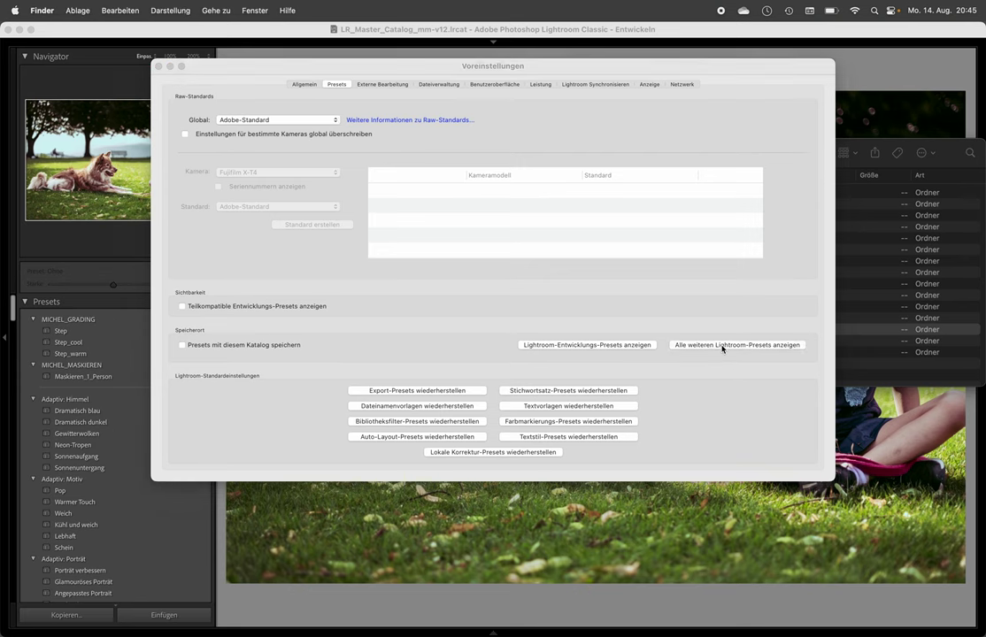
# - Rearrange the windows and hide Lightroom so the OneDrive Finder window is in front
pyautogui.moveTo(506, 44); pyautogui.dragTo(559, 259)
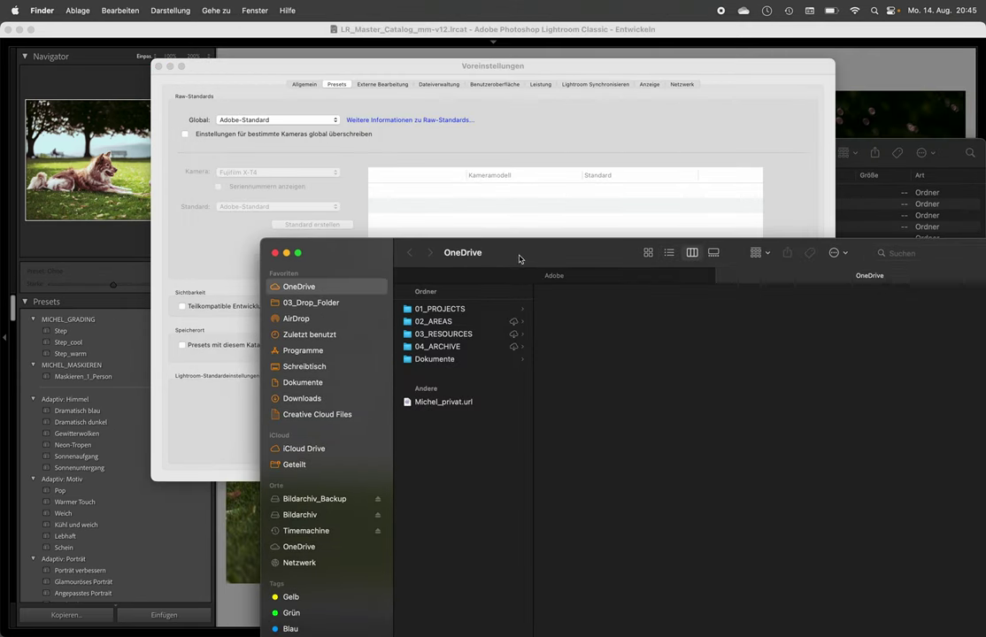
pyautogui.click(436, 181)
pyautogui.click(573, 346)
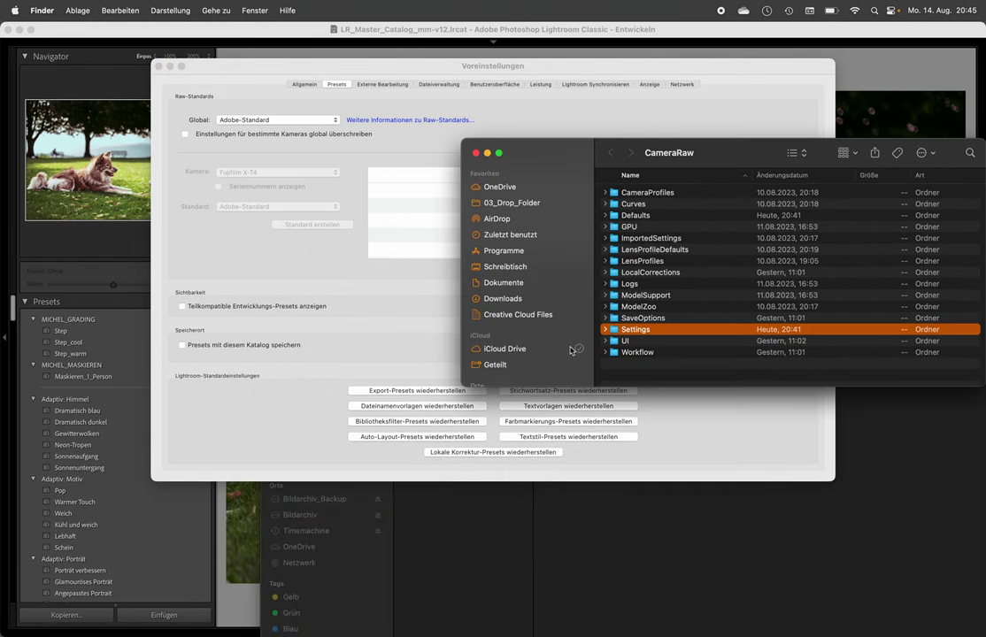
pyautogui.moveTo(549, 34); pyautogui.dragTo(628, 80)
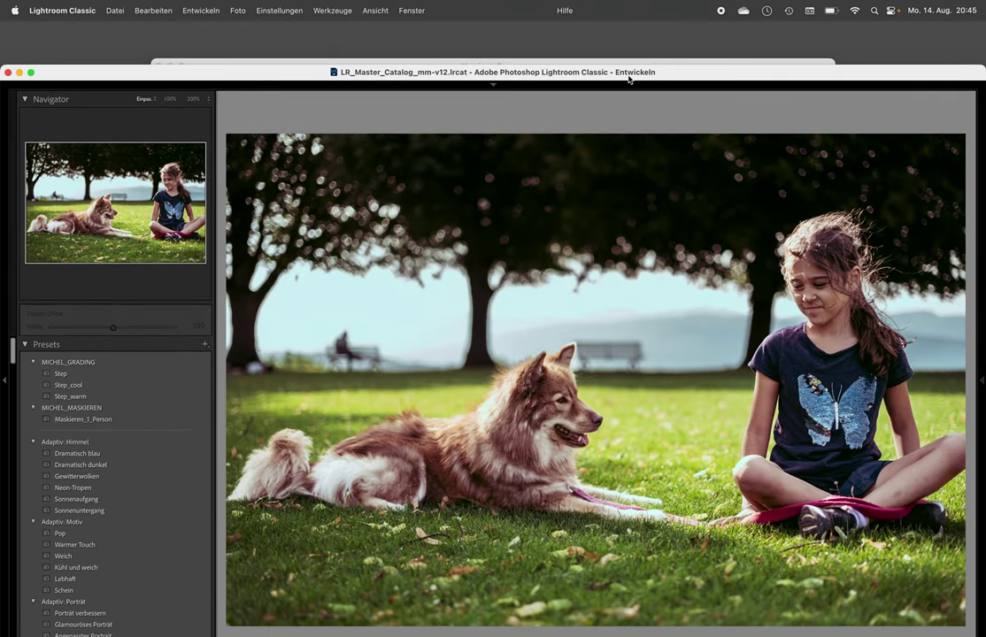
pyautogui.press('super+h')
pyautogui.moveTo(334, 249); pyautogui.dragTo(98, 105)
pyautogui.moveTo(319, 128)
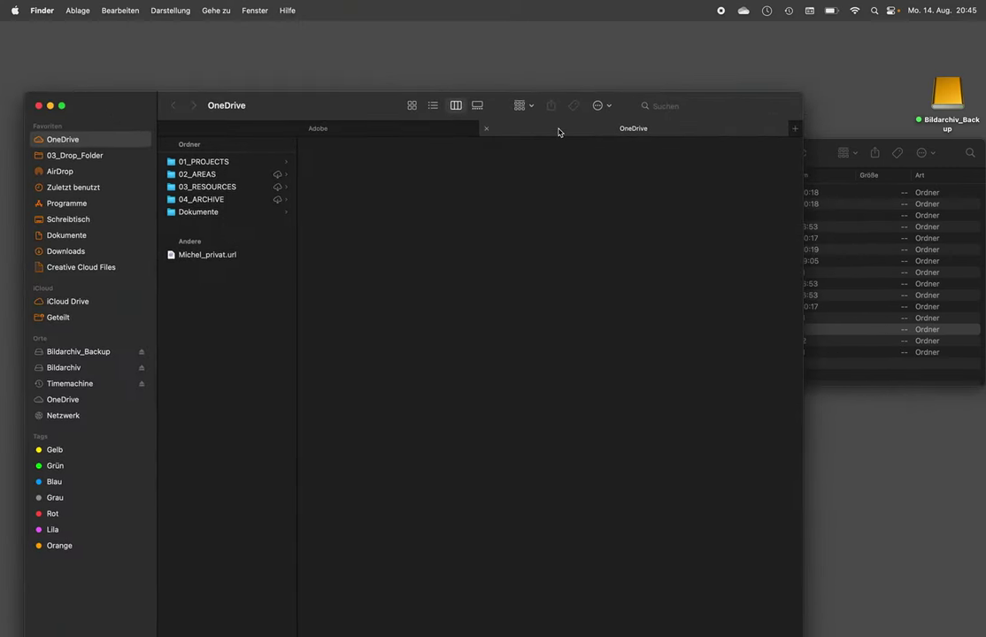
# - Close the OneDrive tab and confirm the Adobe folder sits in Library › Application Support
pyautogui.press('m')
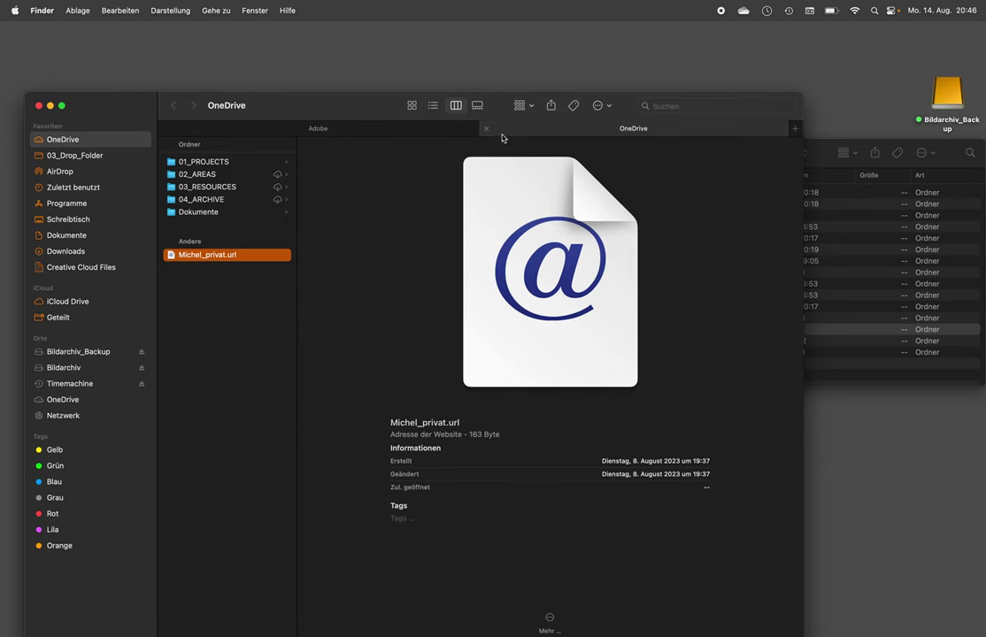
pyautogui.click(486, 128)
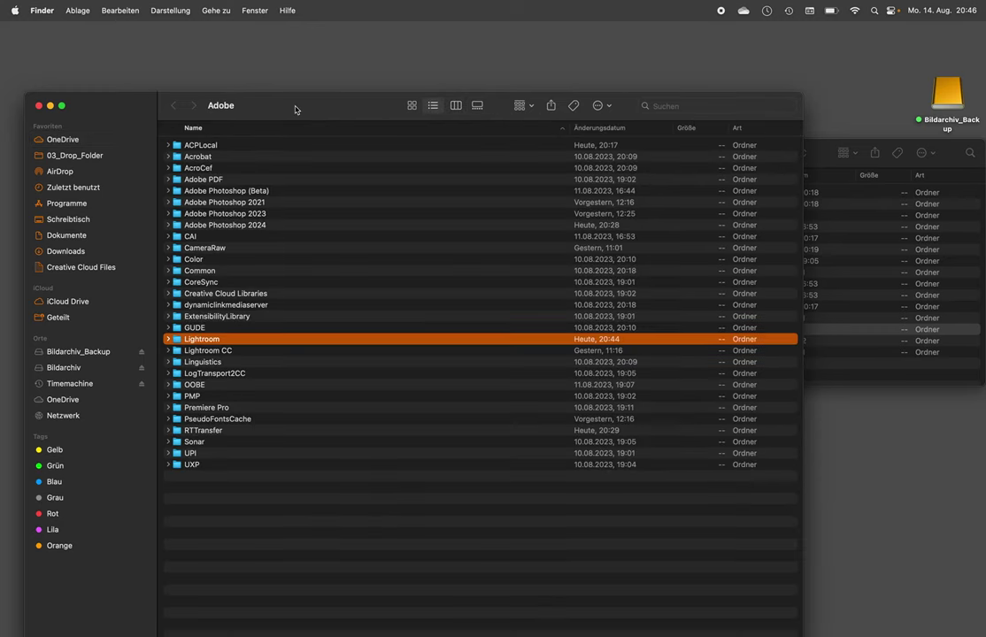
pyautogui.moveTo(296, 109); pyautogui.dragTo(267, 82)
pyautogui.rightClick(184, 77)
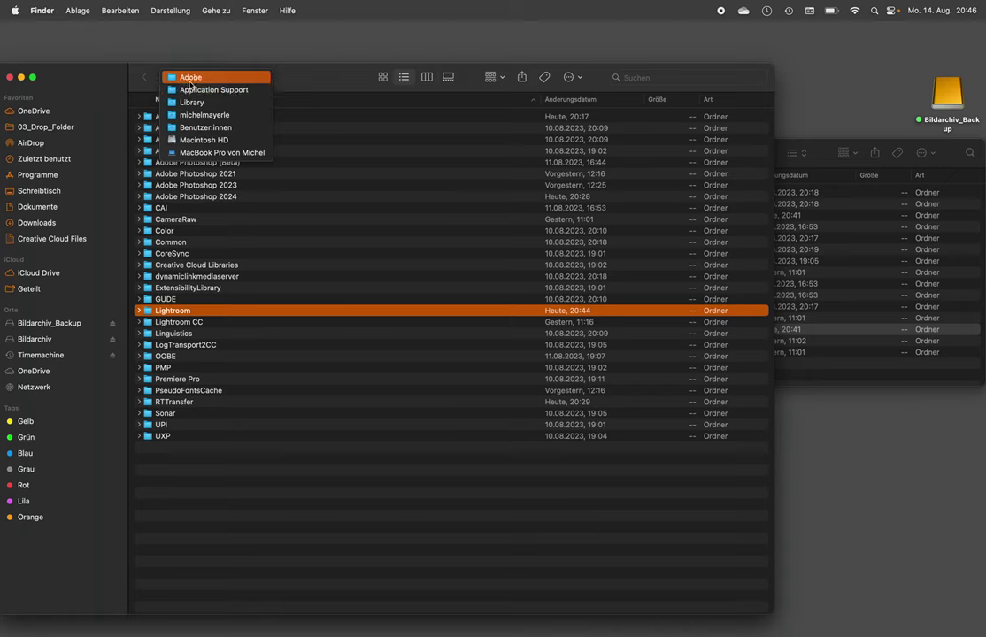
pyautogui.click(151, 316)
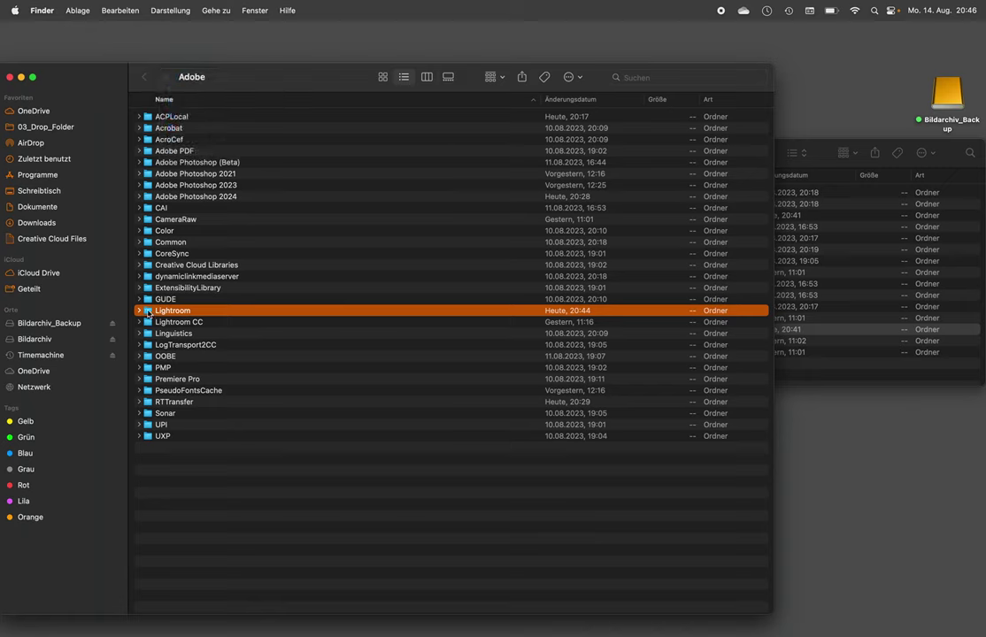
# - Open the Lightroom folder and expand Metadata Presets to view its contents
pyautogui.doubleClick(152, 314)
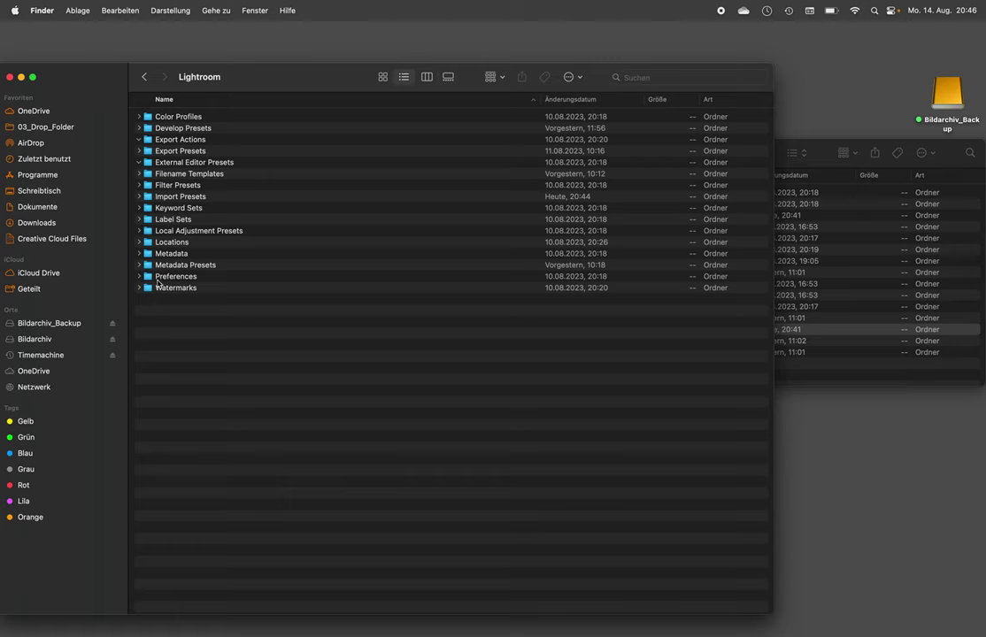
pyautogui.click(140, 254)
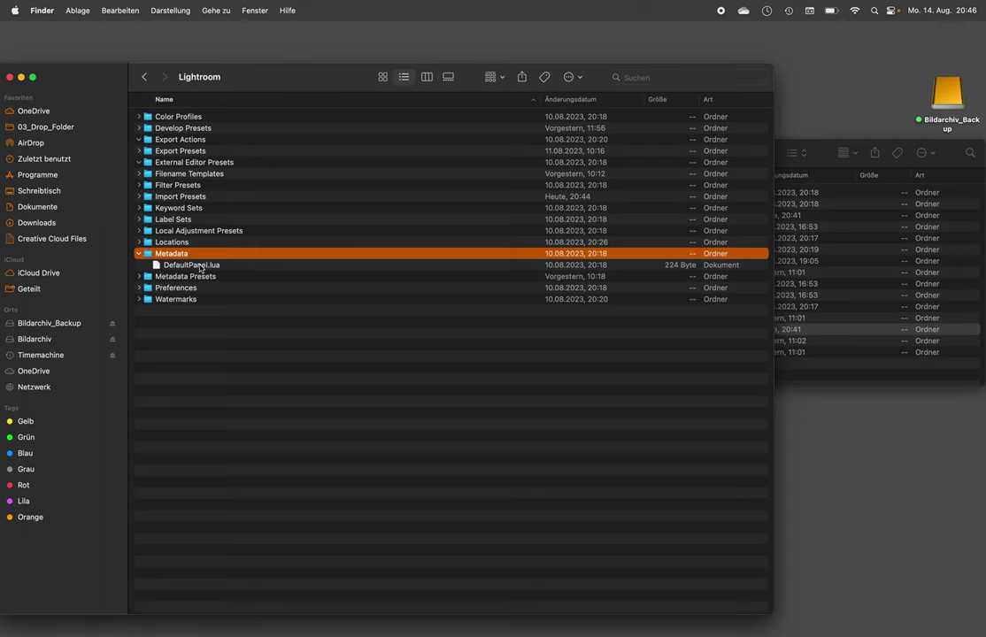
pyautogui.click(139, 255)
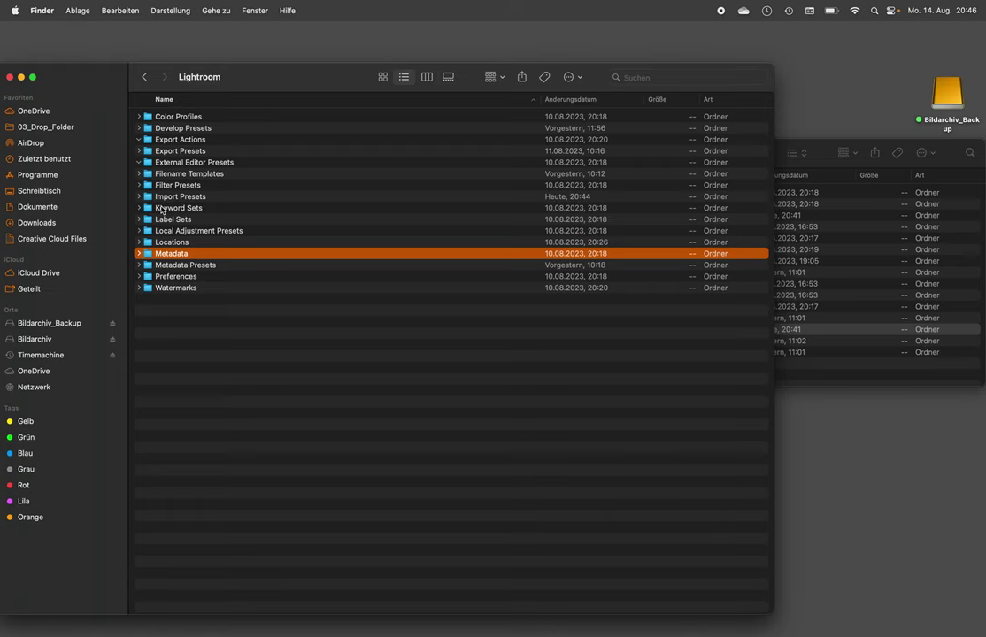
pyautogui.click(139, 265)
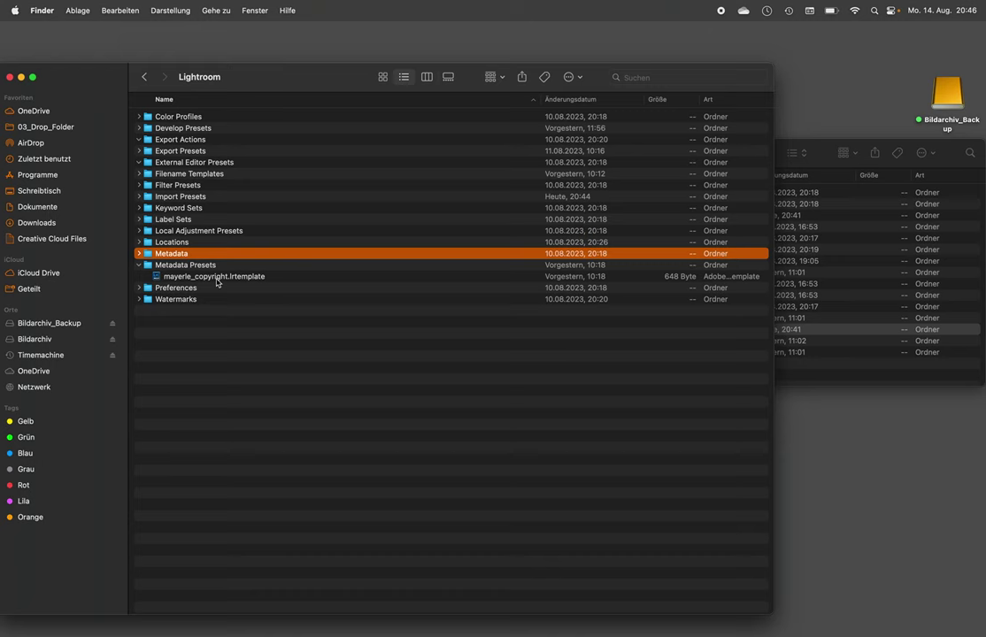
# - Inspect the Filename Templates files, collapse both folders, and bring the CameraRaw window forward
pyautogui.click(138, 175)
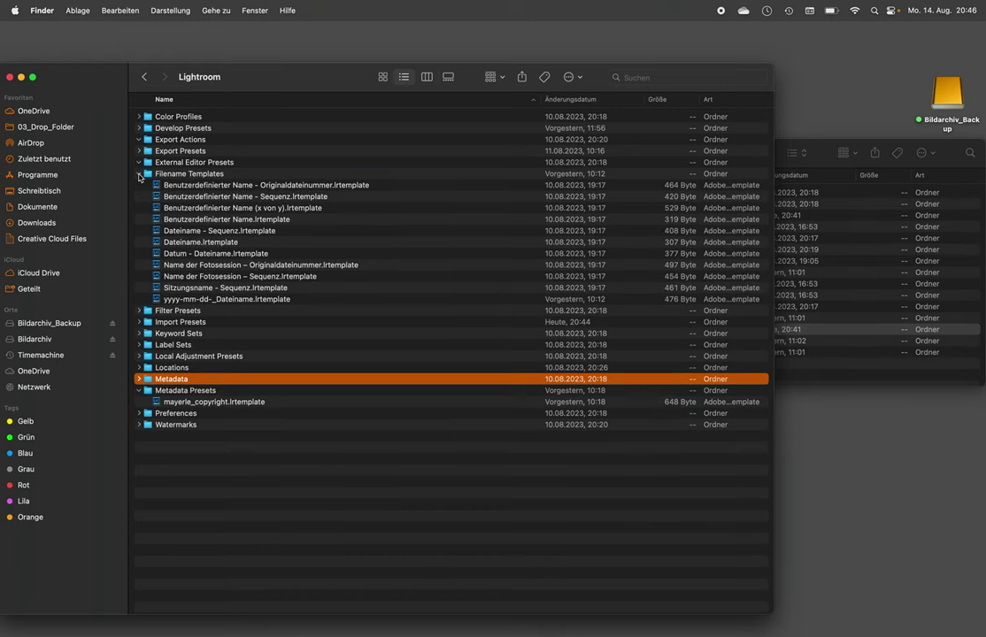
pyautogui.click(210, 301)
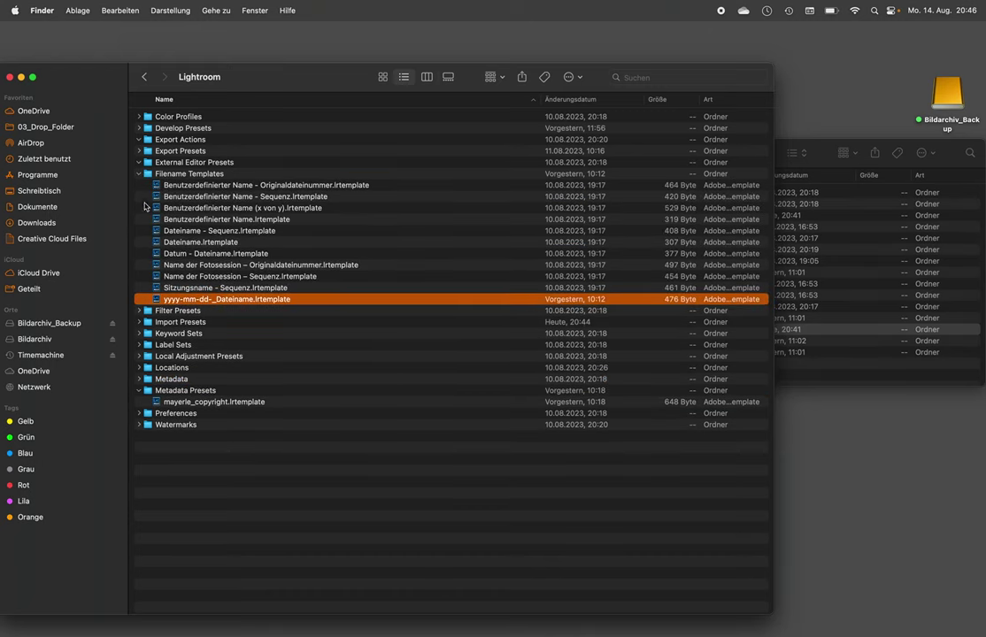
pyautogui.click(139, 174)
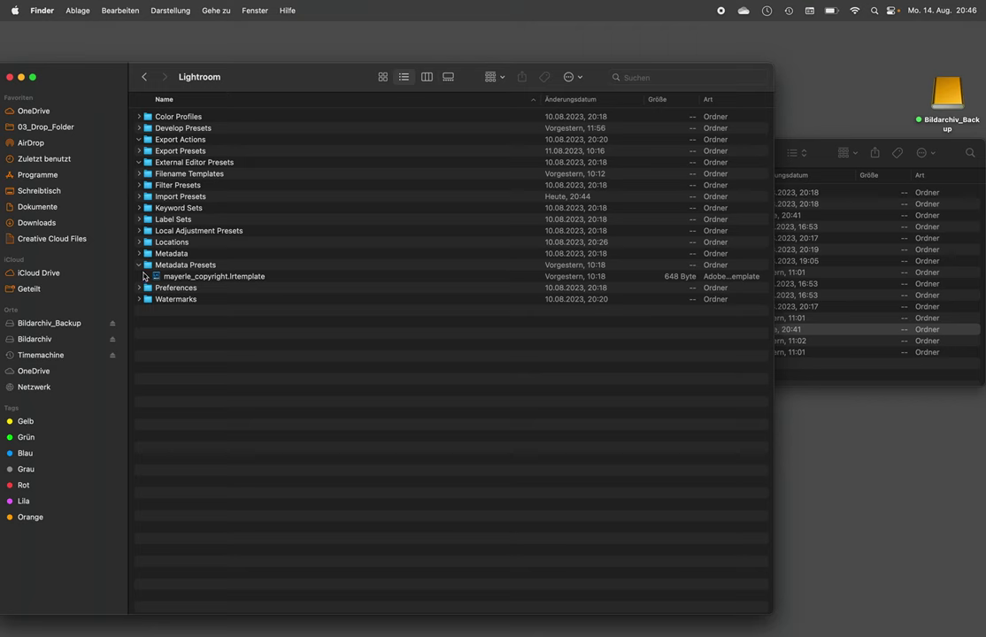
pyautogui.click(139, 265)
pyautogui.click(832, 144)
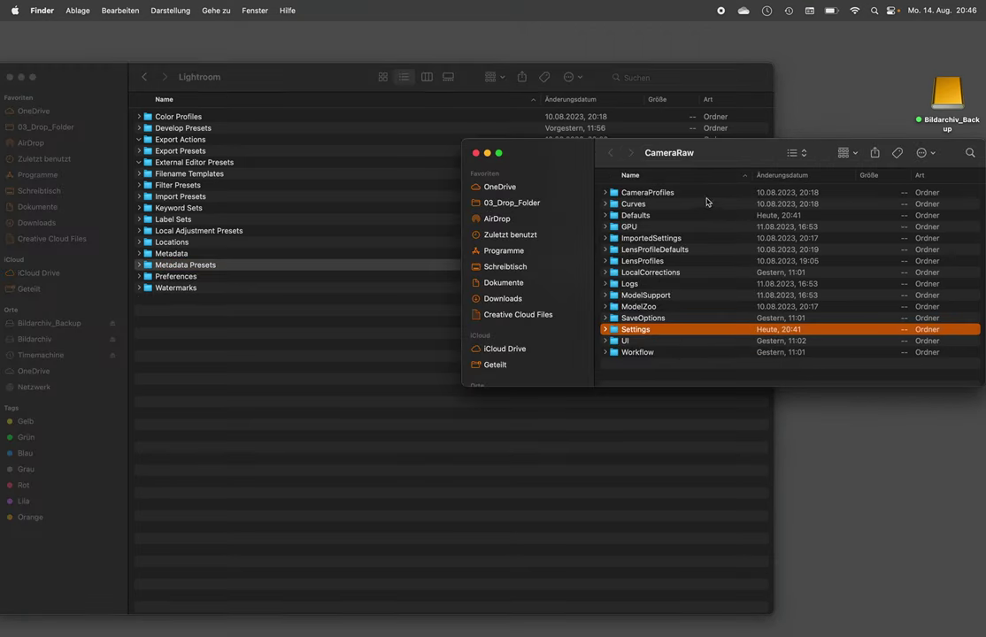
pyautogui.keyDown('super'); pyautogui.click(671, 154); pyautogui.keyUp('super')
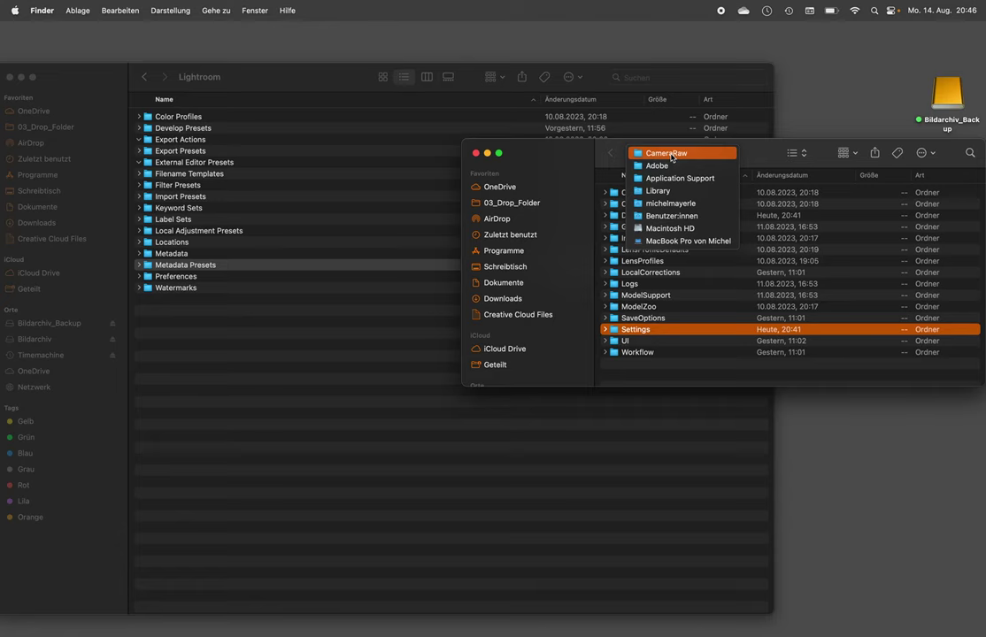
pyautogui.click(671, 154)
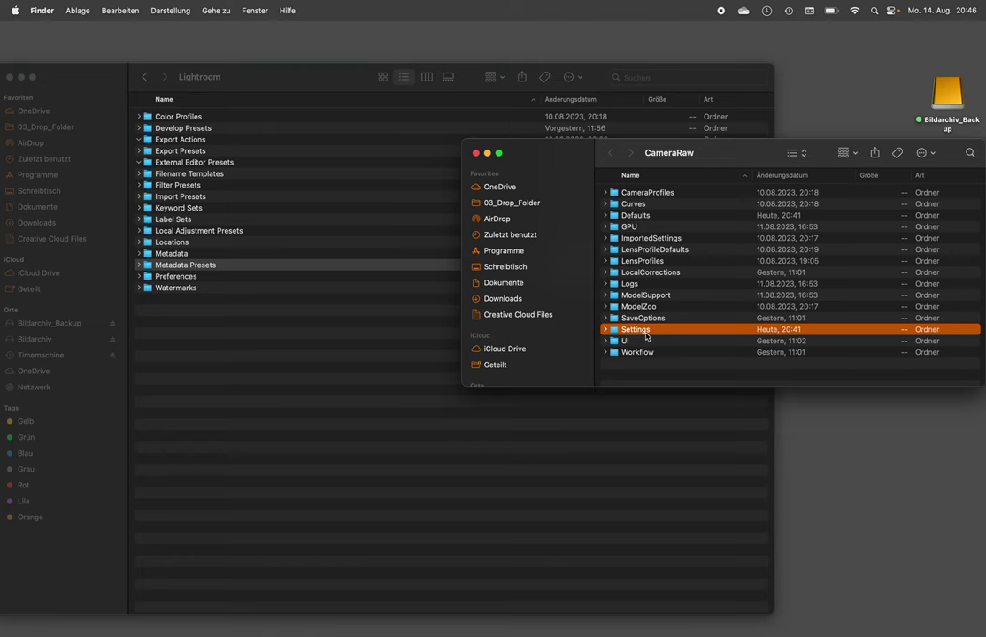
pyautogui.click(202, 71)
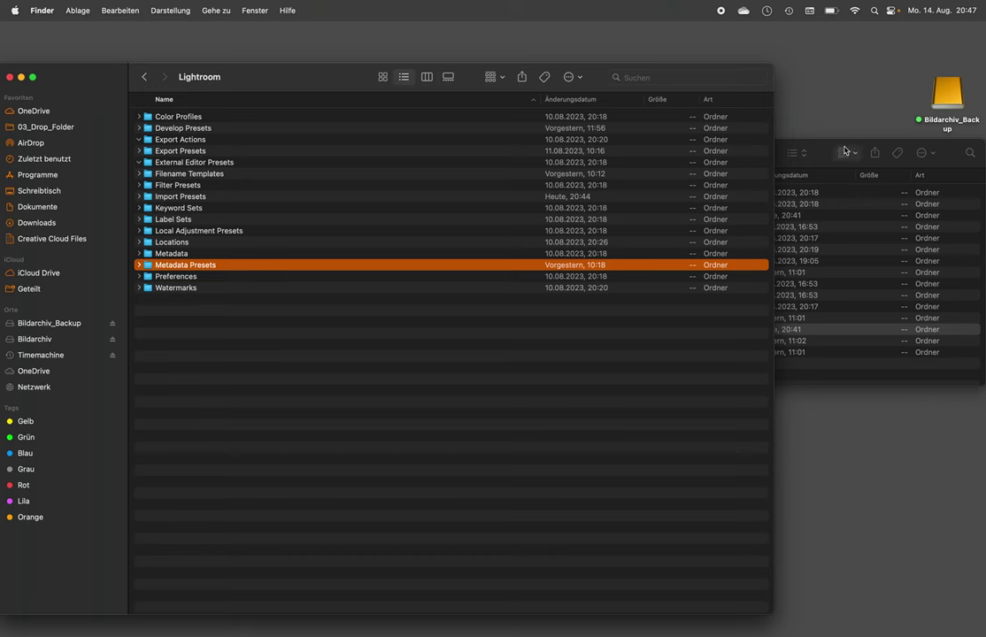
pyautogui.click(830, 151)
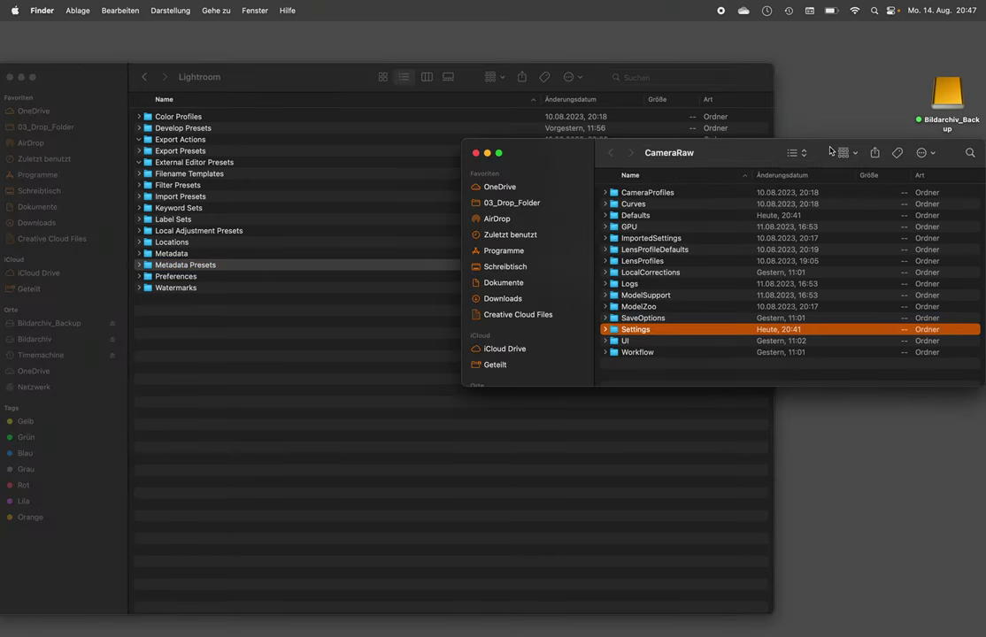
pyautogui.press('super+Tab')
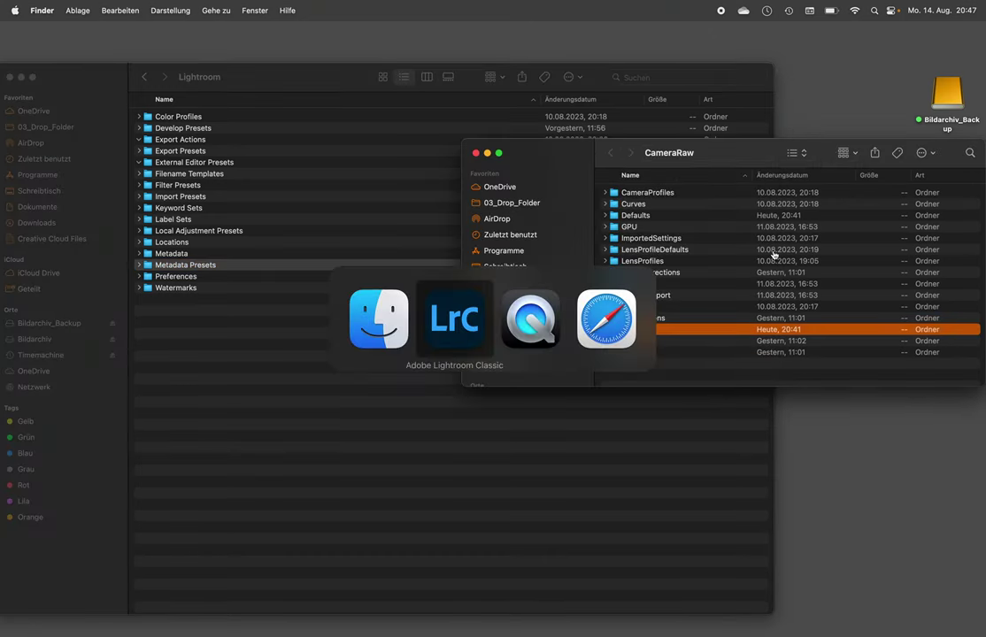
# - Open the dog photo in Photoshop Camera Raw, try Step_cool and Step_warm, then cancel
pyautogui.press('g')
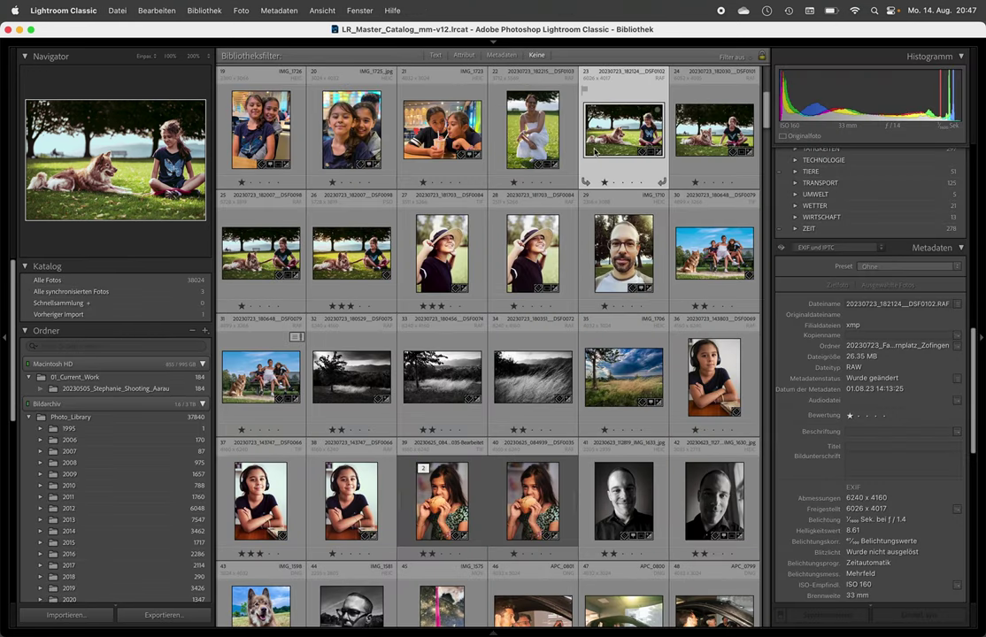
pyautogui.moveTo(557, 619)
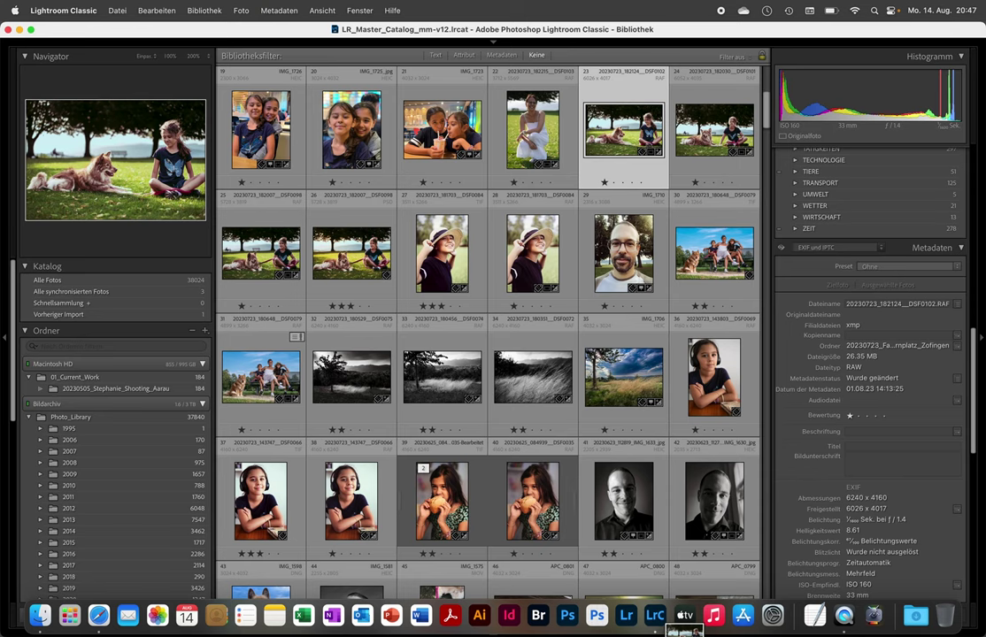
pyautogui.click(561, 620)
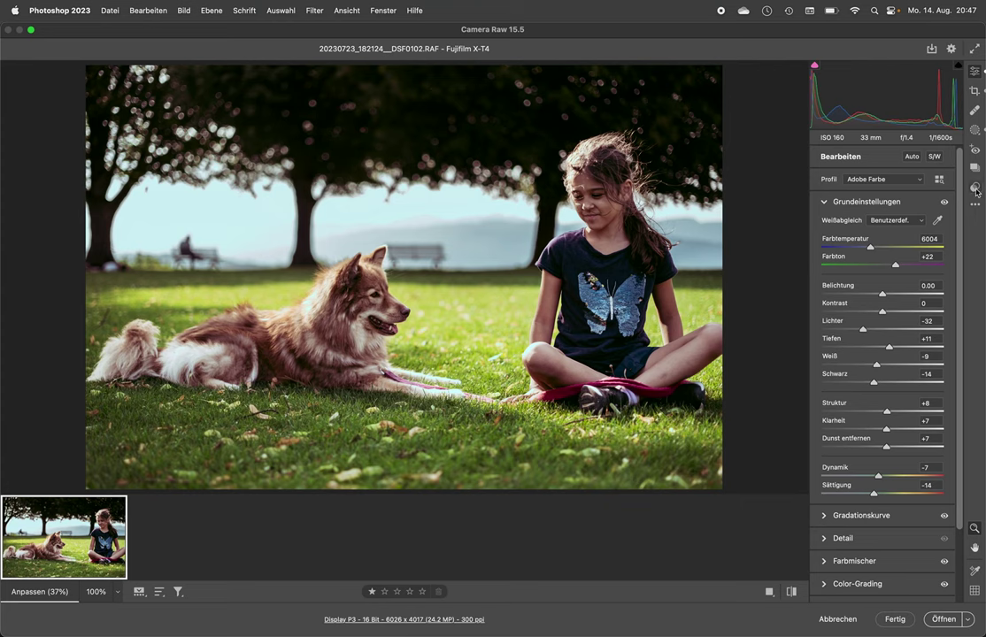
pyautogui.click(975, 187)
pyautogui.click(817, 222)
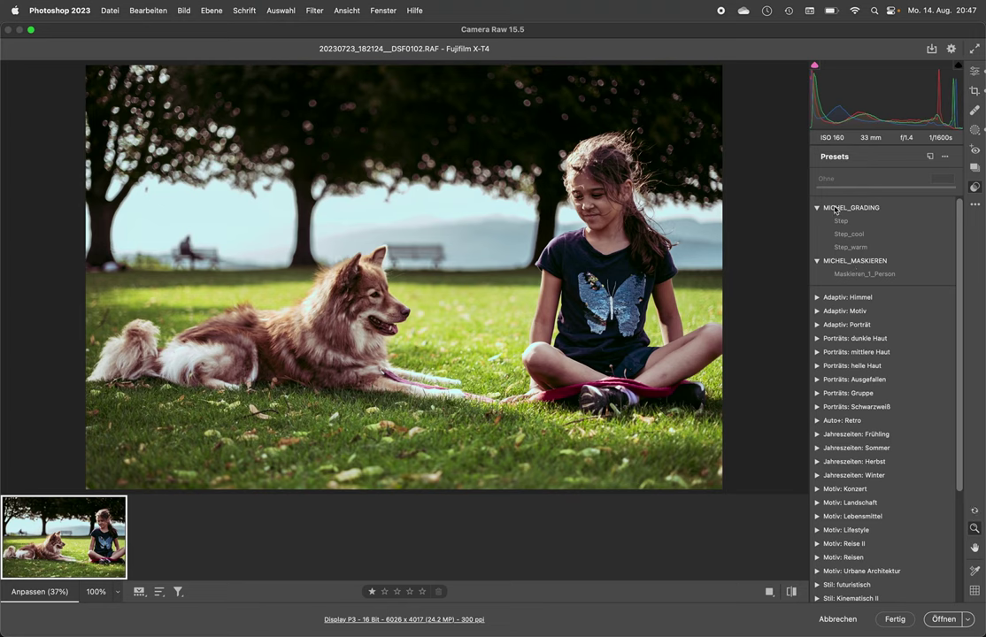
pyautogui.click(848, 234)
pyautogui.click(845, 247)
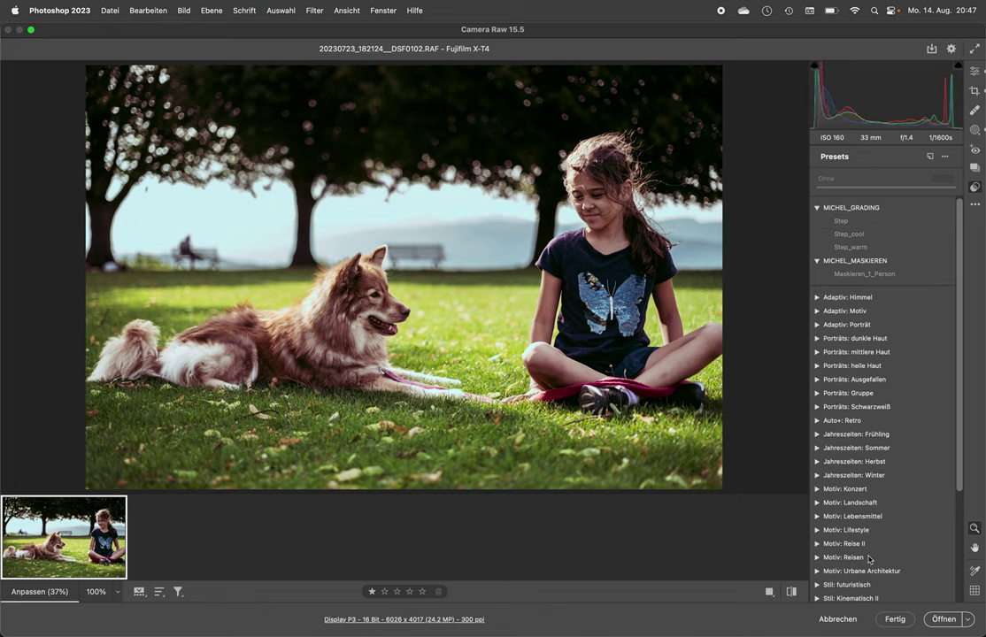
pyautogui.click(838, 618)
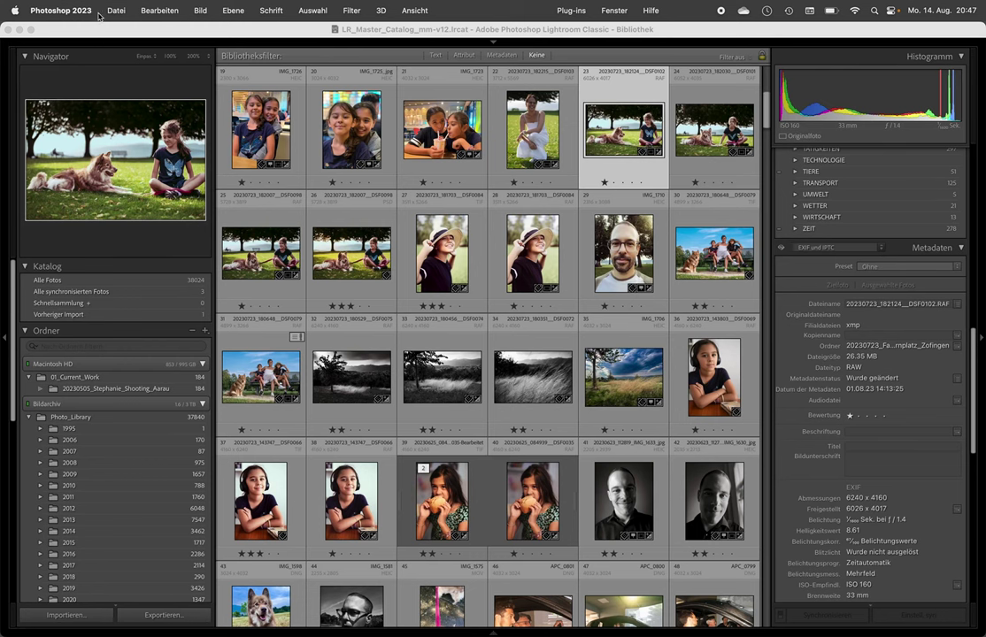
# - Leave Lightroom Classic's preferences and launch the Adobe Lightroom cloud app from the Dock
pyautogui.click(80, 29)
pyautogui.press('super+comma')
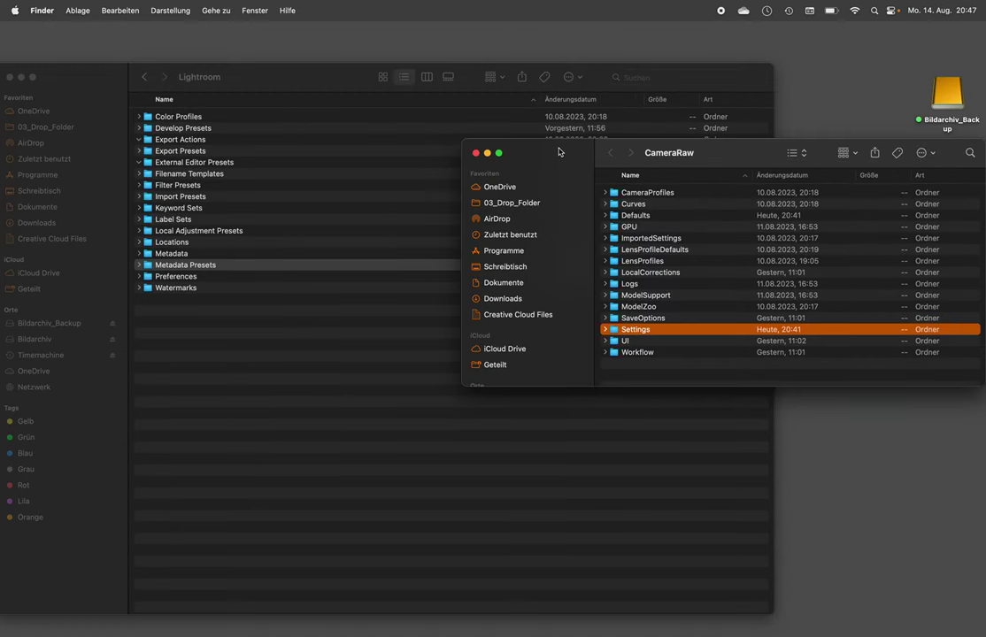
pyautogui.moveTo(558, 152); pyautogui.dragTo(542, 146)
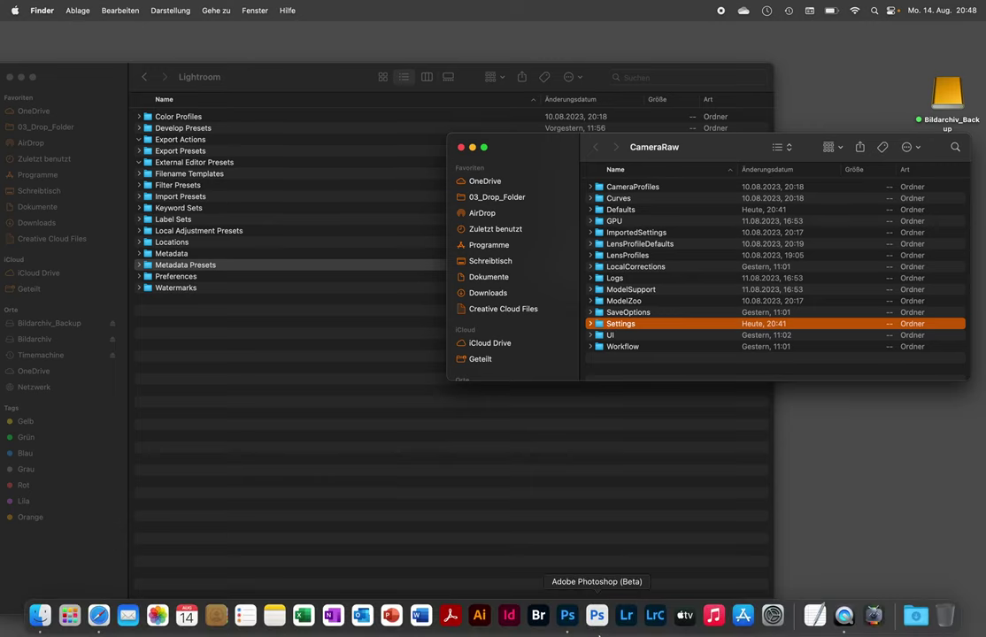
pyautogui.click(624, 622)
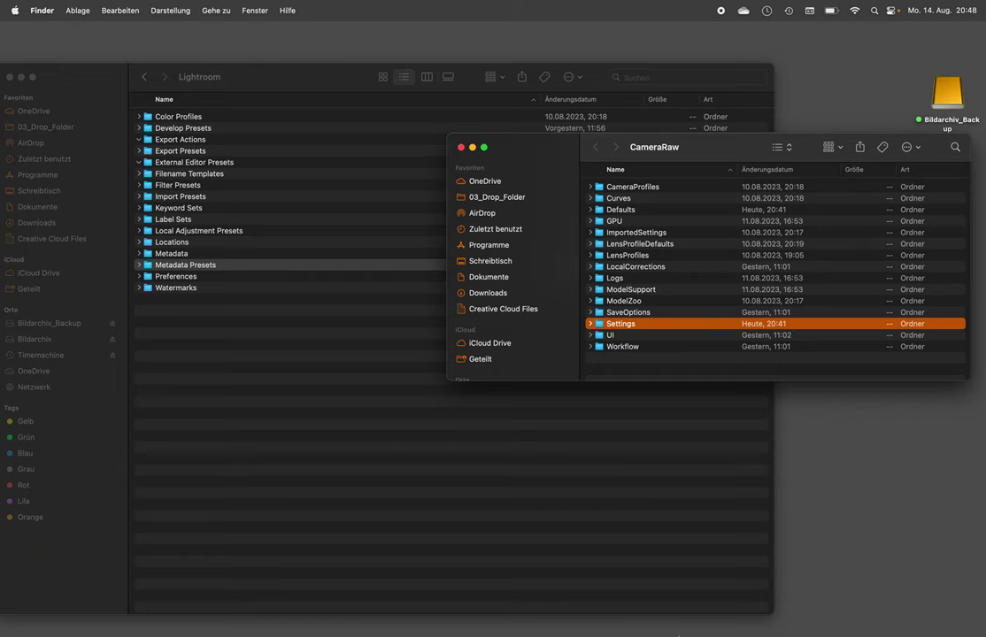
pyautogui.click(628, 623)
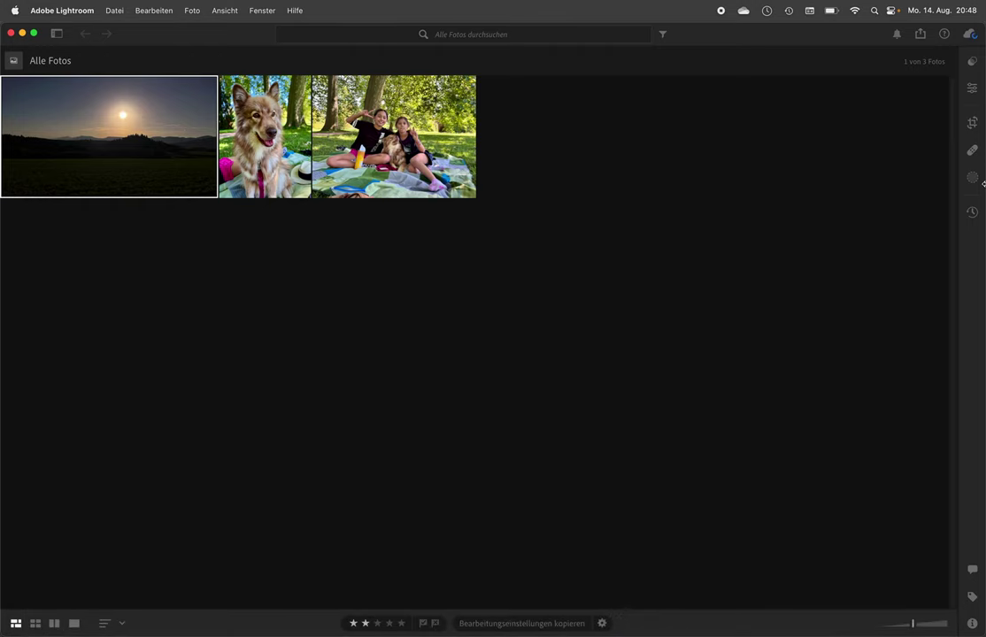
# - Apply the Cool preset from the Deine group to the sunset photo, then hide Lightroom
pyautogui.press('d')
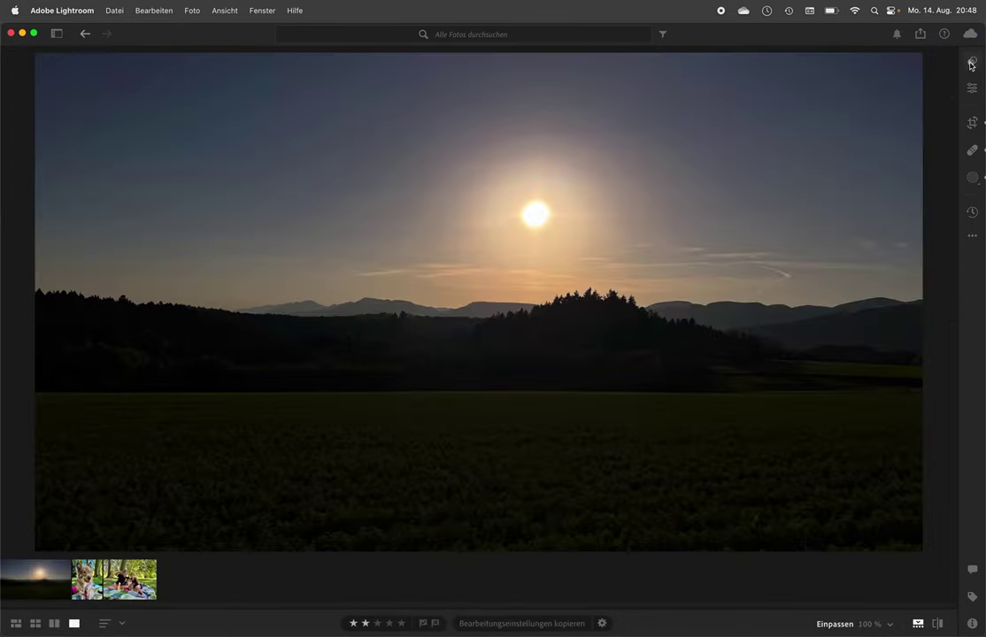
pyautogui.hotkey('shift', 'p')
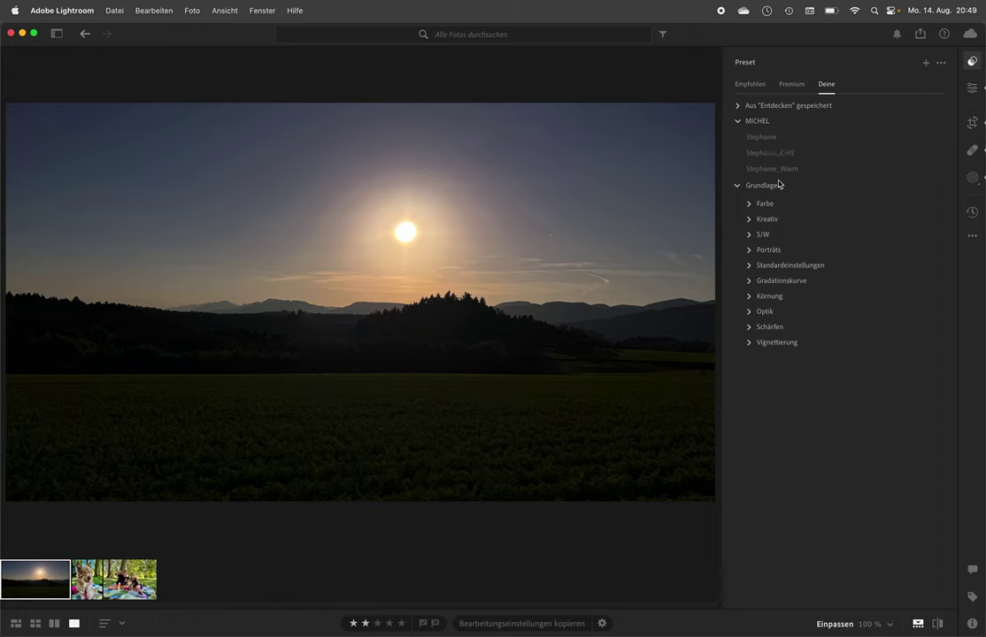
pyautogui.click(803, 154)
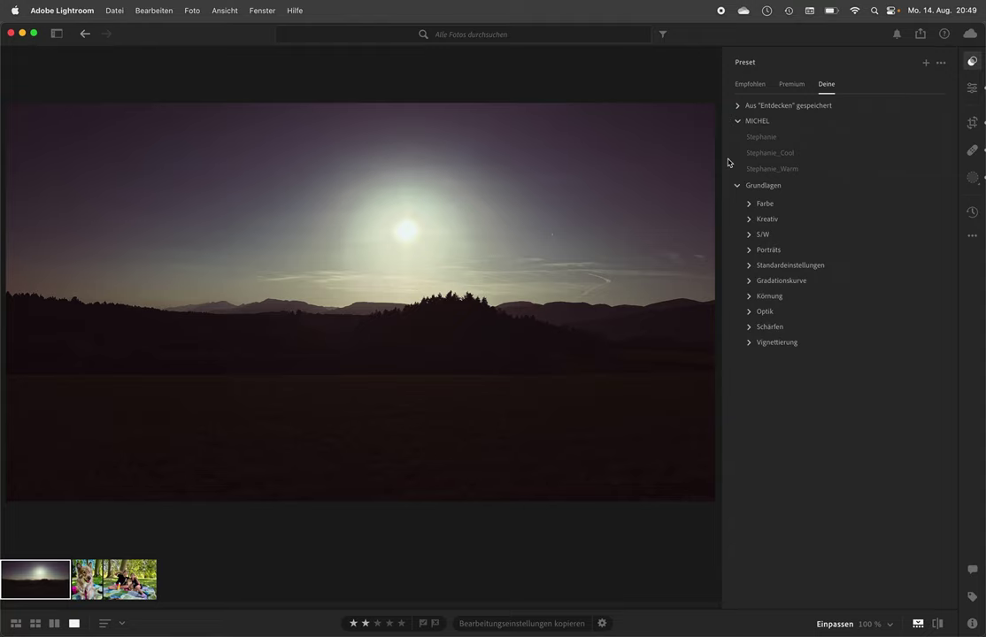
pyautogui.press('super+m')
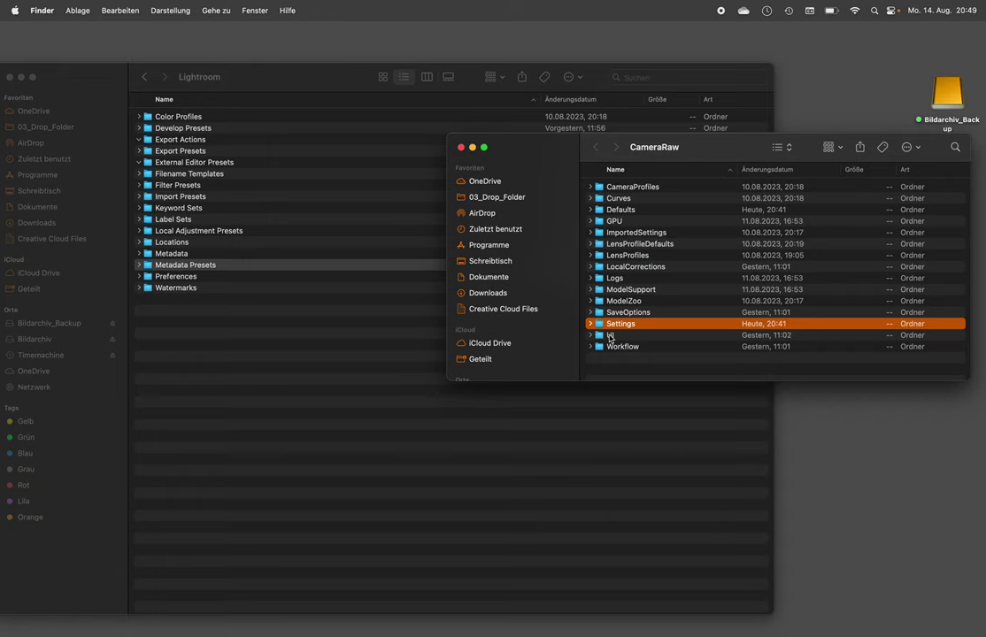
# - Close the CameraRaw and Lightroom Finder windows, staying in Finder
pyautogui.press('super+w')
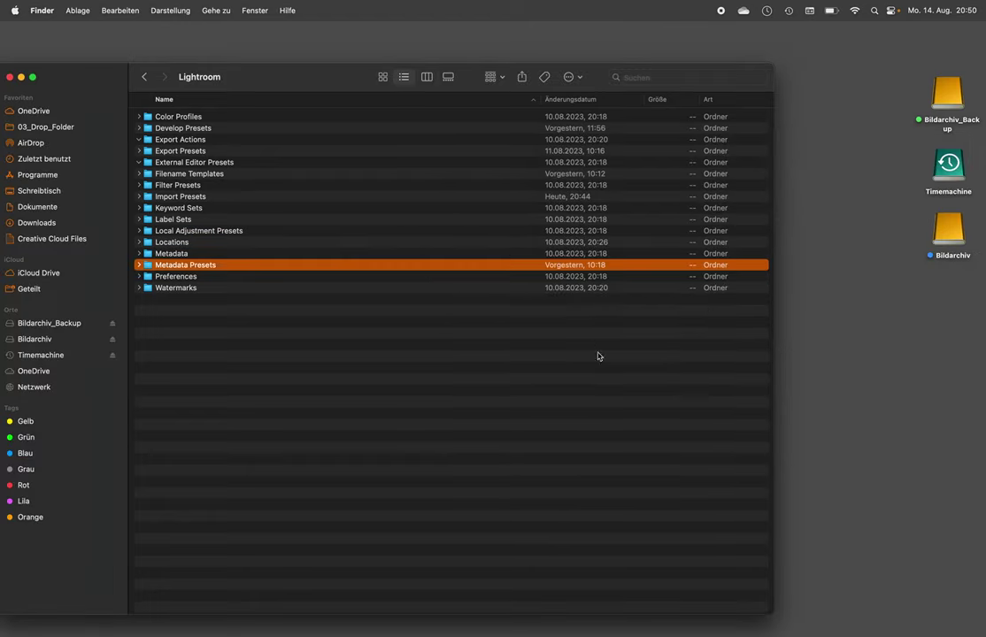
pyautogui.press('super+w')
pyautogui.press('super+Tab')
pyautogui.press('super+shift+Tab')
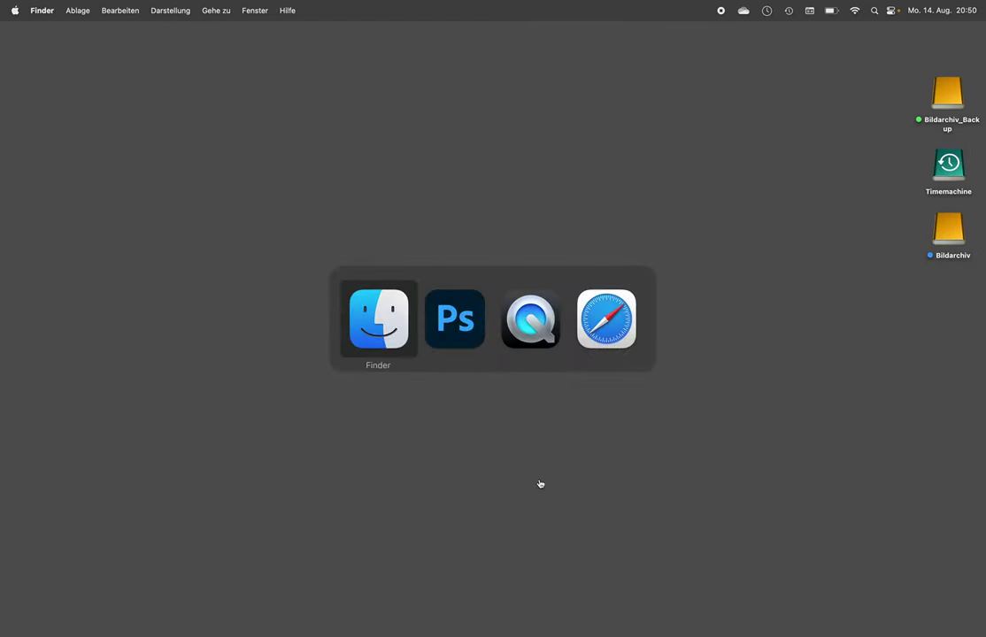
# - Launch Lightroom Classic, switch on storing presets with this catalog, and quit
pyautogui.click(653, 616)
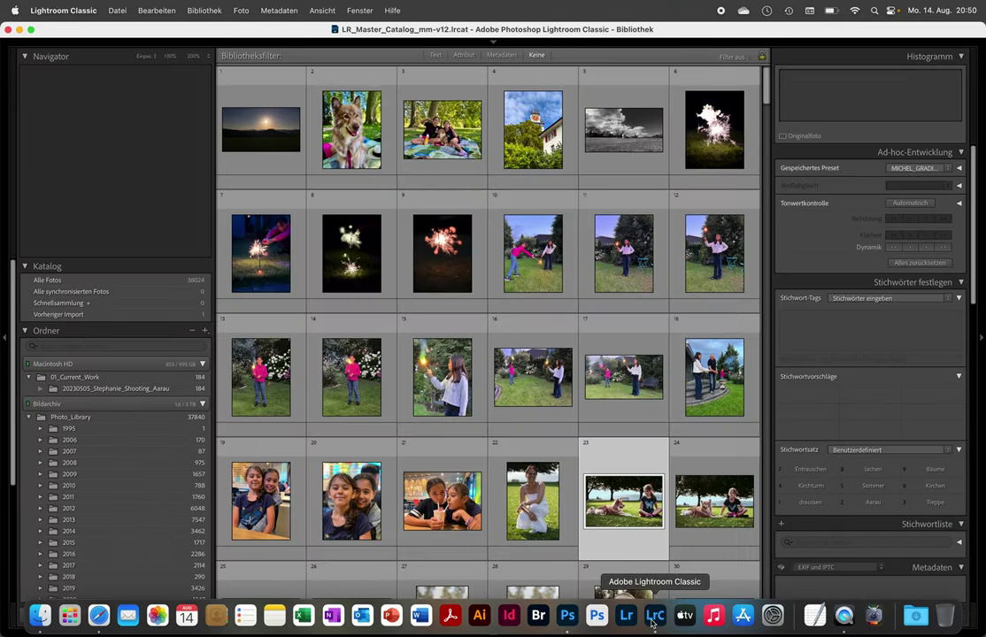
pyautogui.press('super+comma')
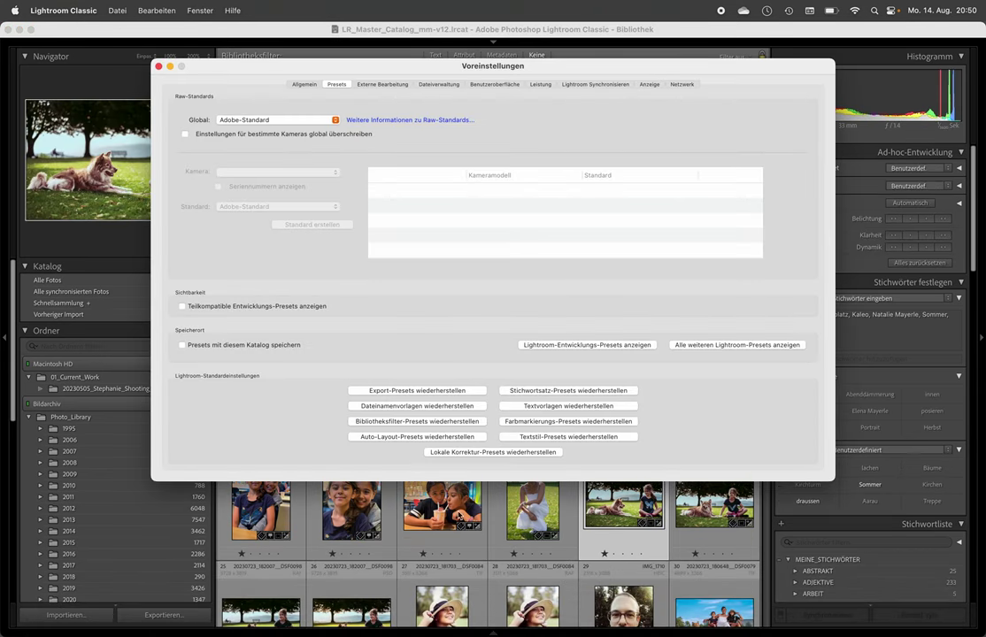
pyautogui.click(191, 345)
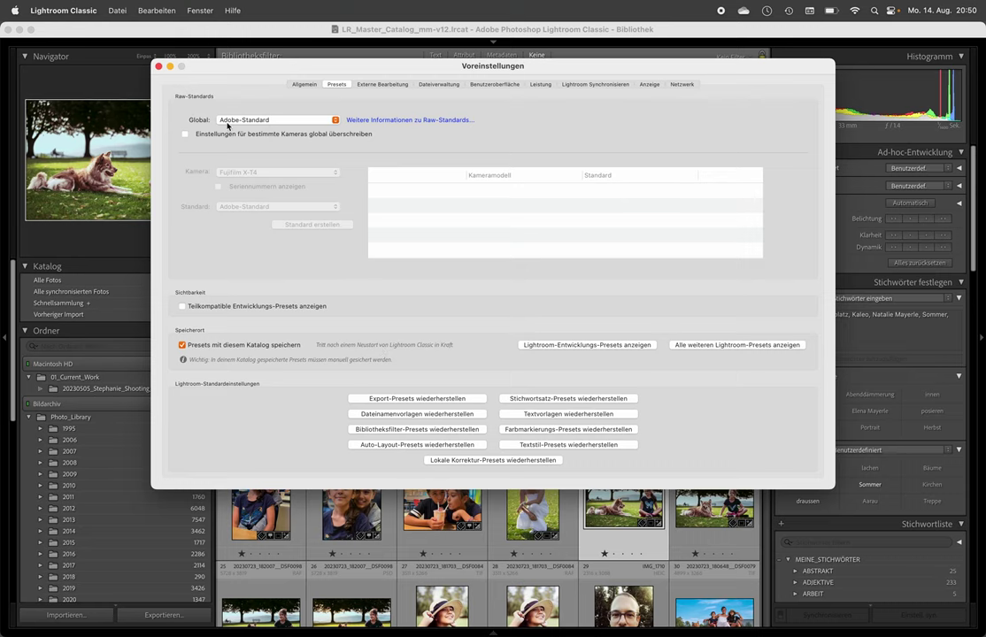
pyautogui.click(158, 66)
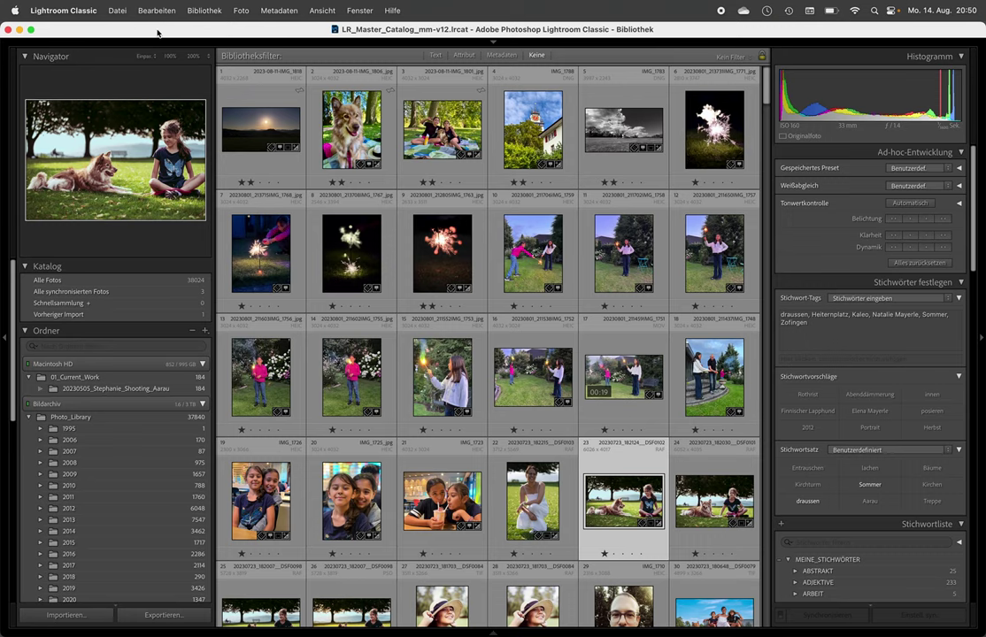
pyautogui.press('super+q')
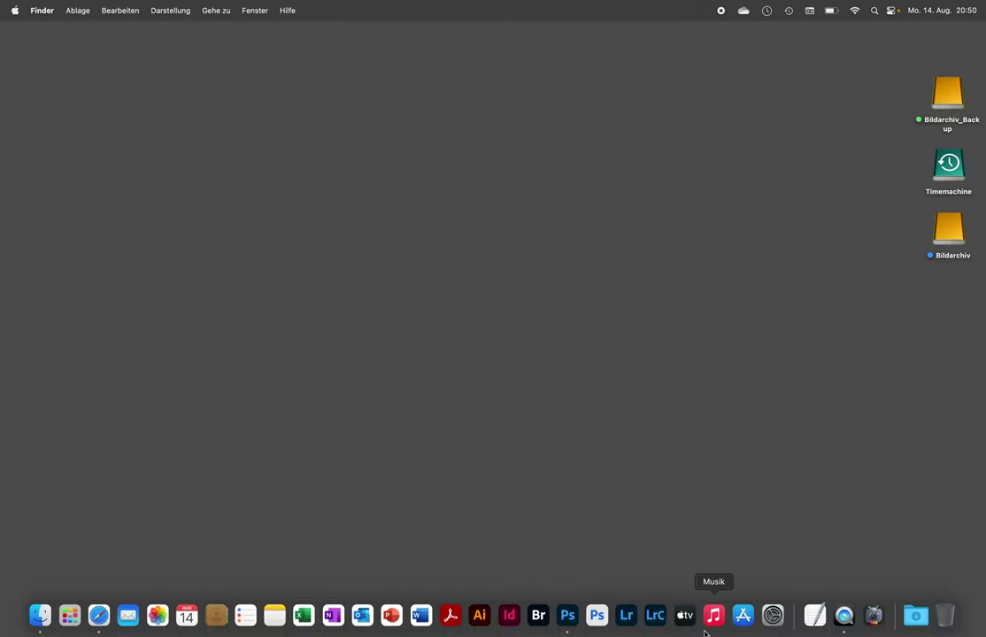
# - Relaunch Lightroom Classic and reveal its develop presets folder, Lightroom-Einstellungen, in Finder
pyautogui.click(655, 617)
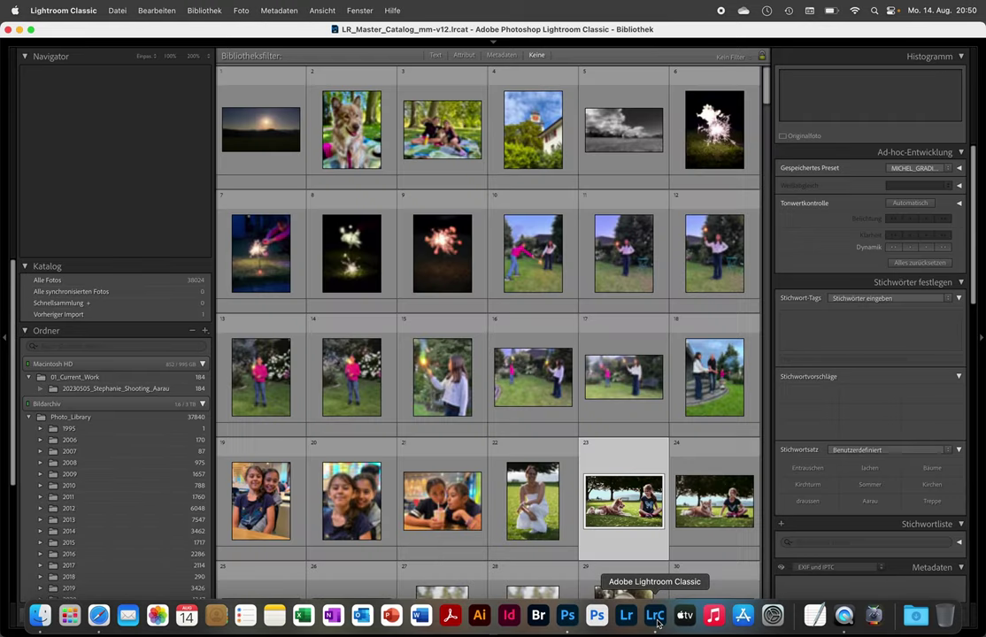
pyautogui.press('super+comma')
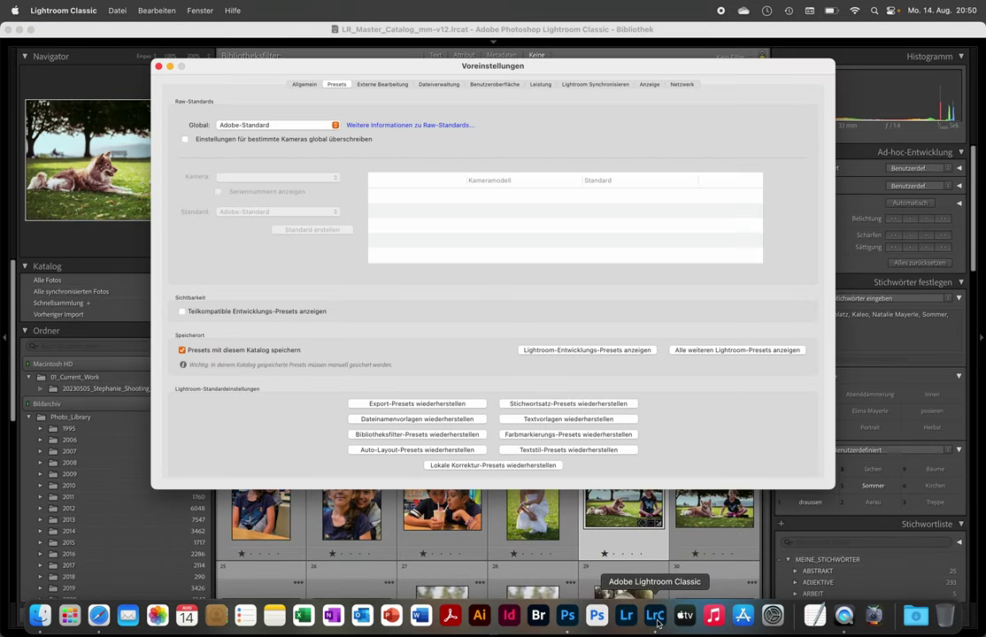
pyautogui.click(573, 351)
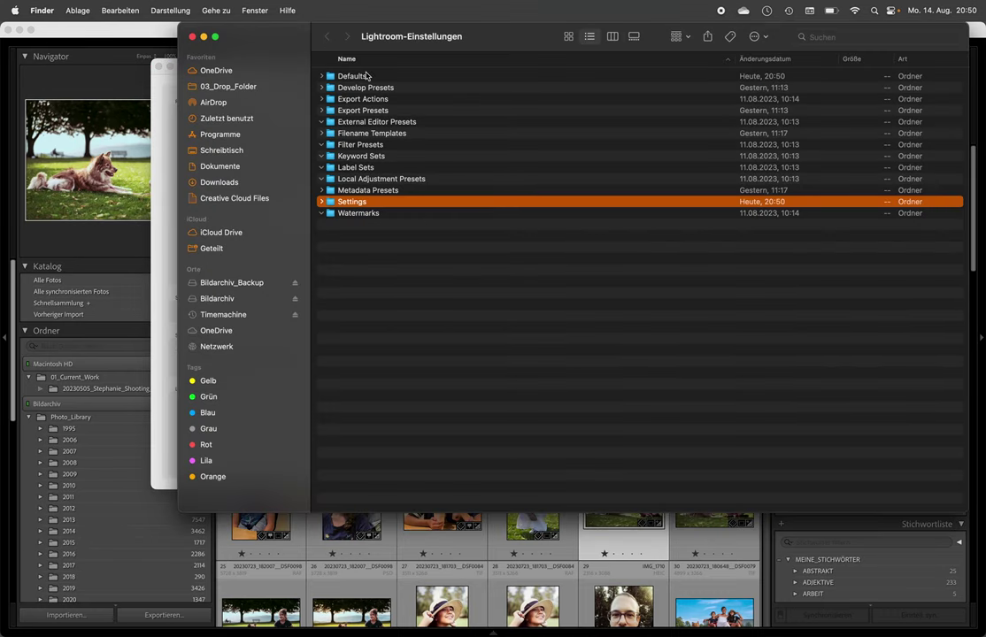
# - Jump to the LR_Master_Catalog folder via the path popup and quit Lightroom Classic
pyautogui.keyDown('super'); pyautogui.click(385, 37); pyautogui.keyUp('super')
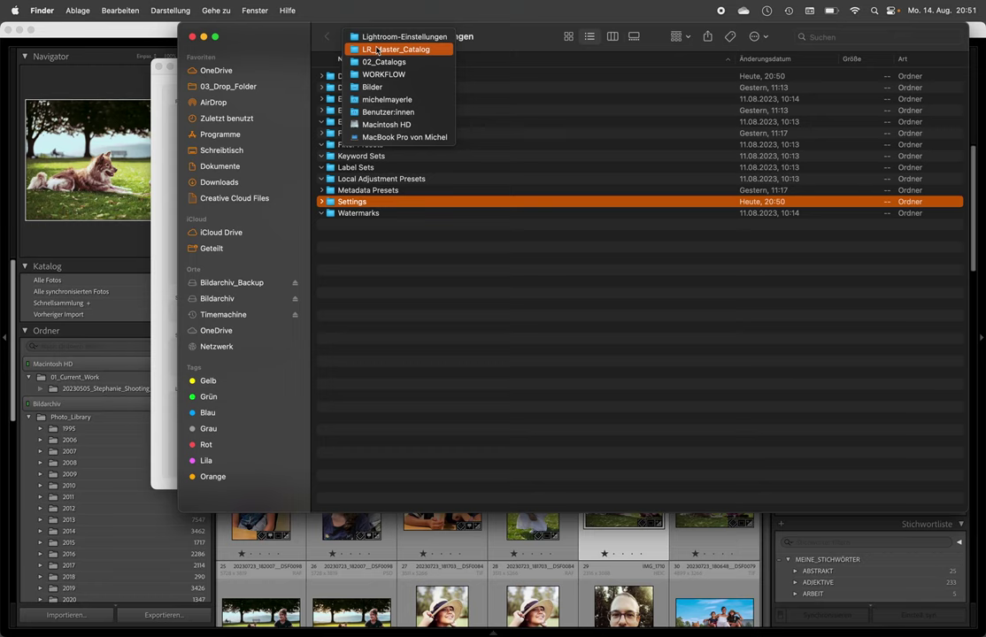
pyautogui.click(377, 51)
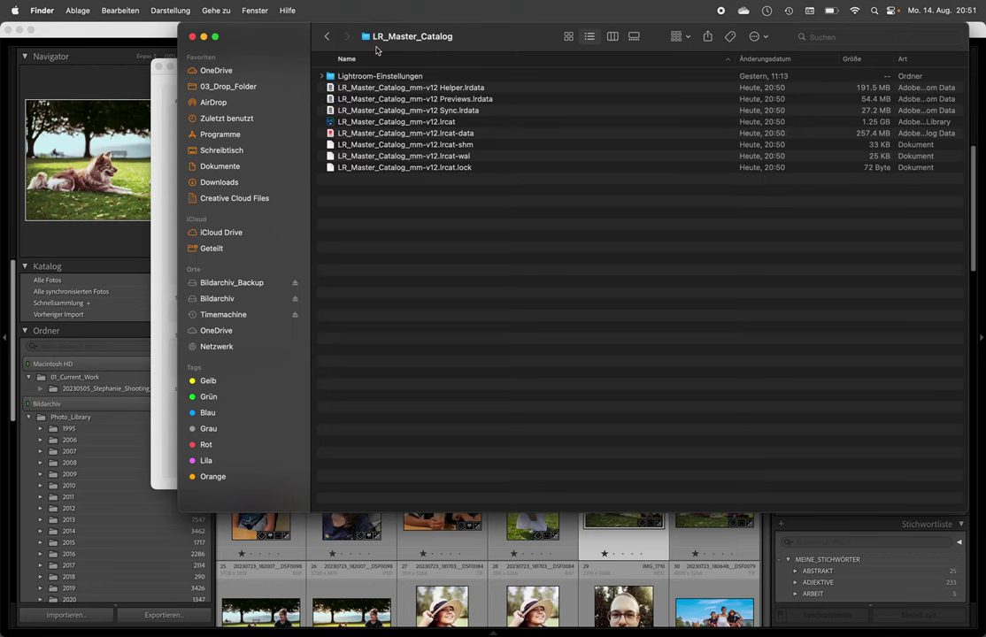
pyautogui.click(100, 87)
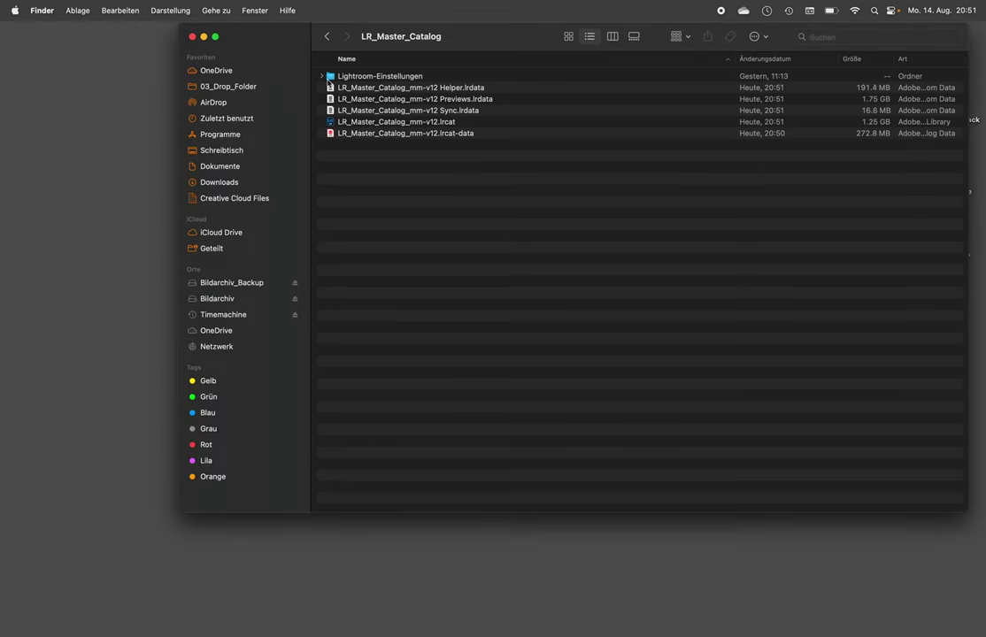
pyautogui.click(363, 123)
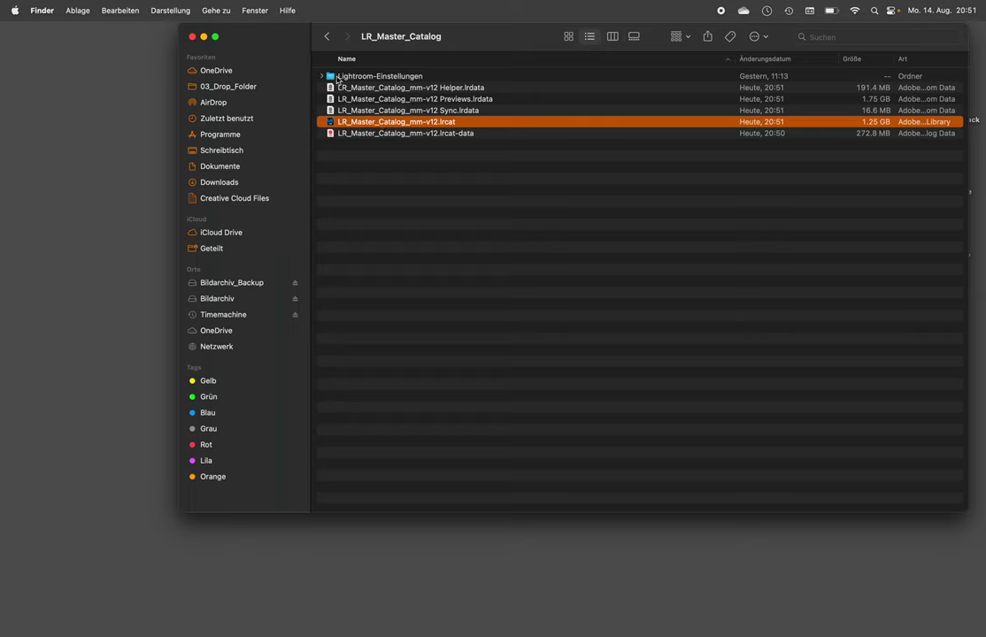
# - Open Lightroom-Einstellungen, expand Settings to Maskieren_1_Person.xmp, and expand Metadata Presets
pyautogui.doubleClick(348, 77)
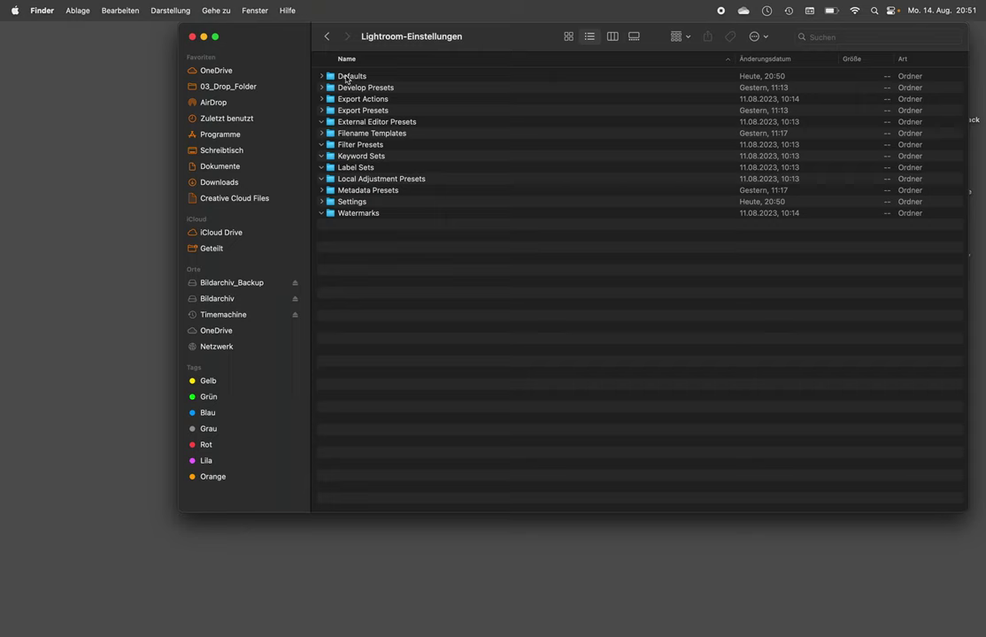
pyautogui.press('Down')
pyautogui.press('Down')
pyautogui.press('Down')
pyautogui.press('Down')
pyautogui.press('Down')
pyautogui.press('Down')
pyautogui.press('Down')
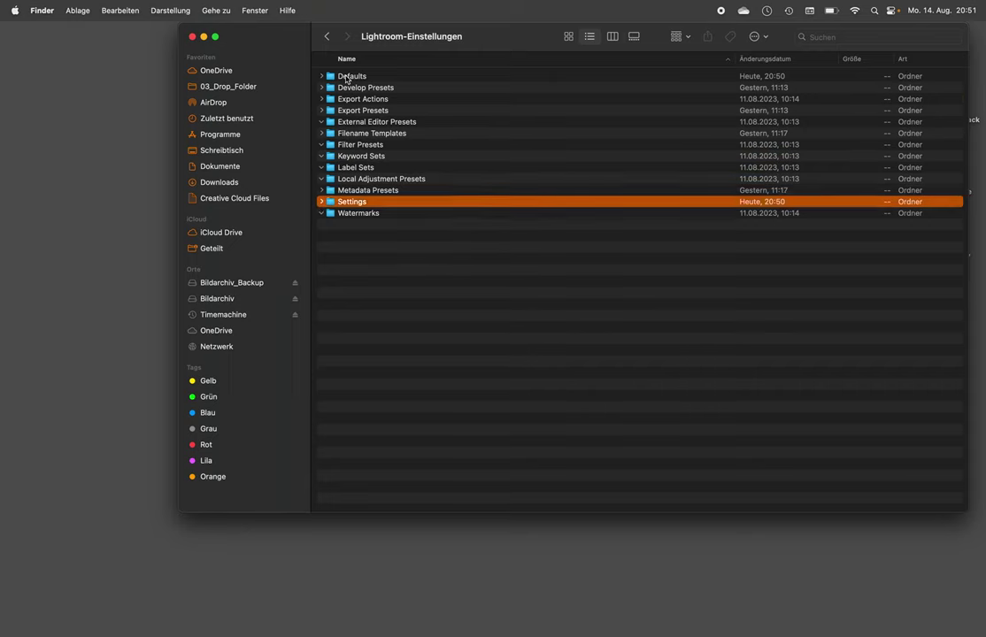
pyautogui.press('Down')
pyautogui.press('Up')
pyautogui.press('Right')
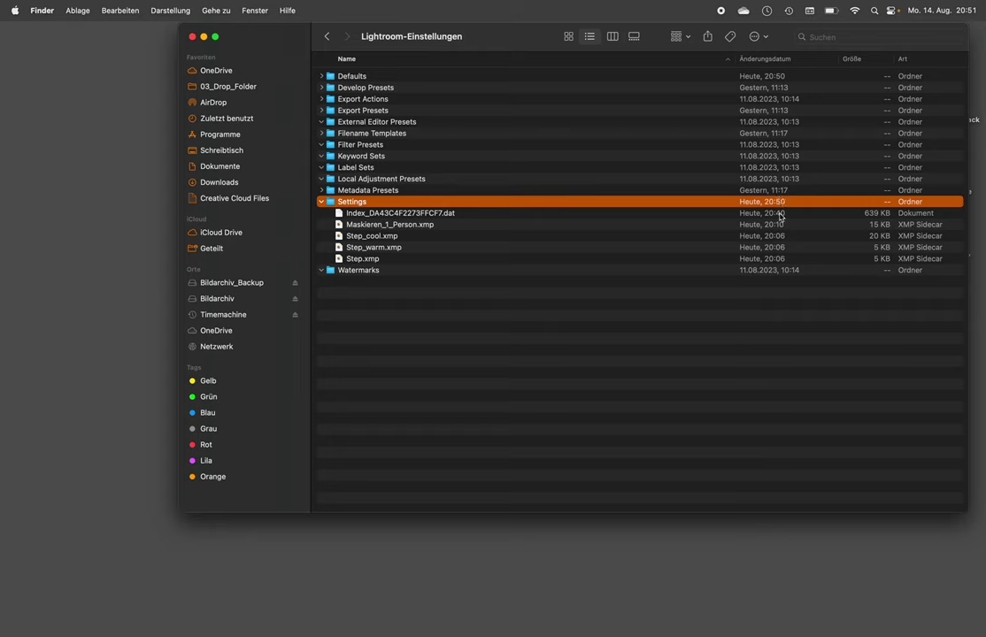
pyautogui.press('Down')
pyautogui.press('Down')
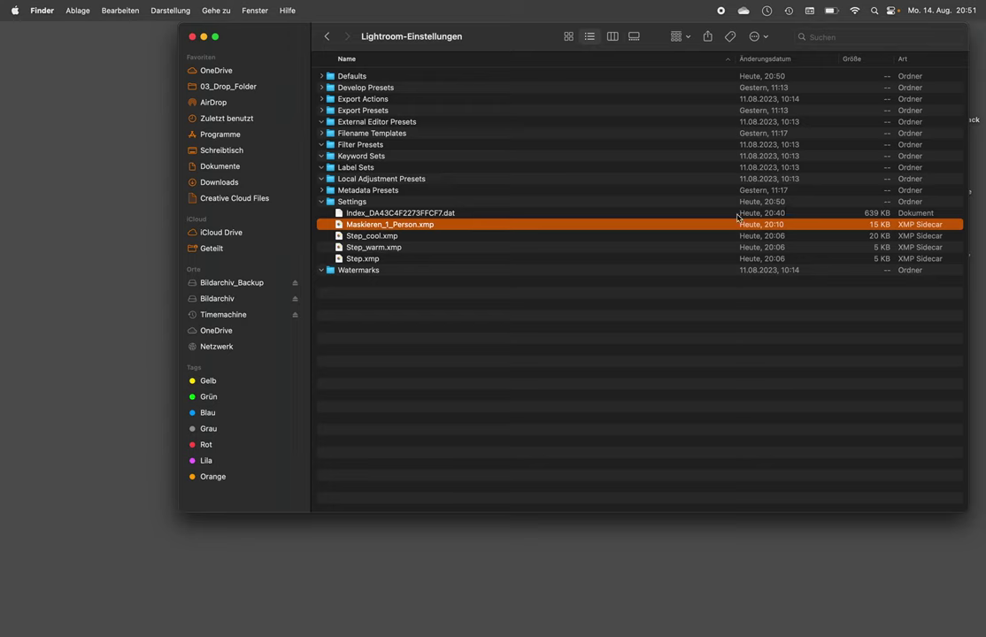
pyautogui.click(322, 190)
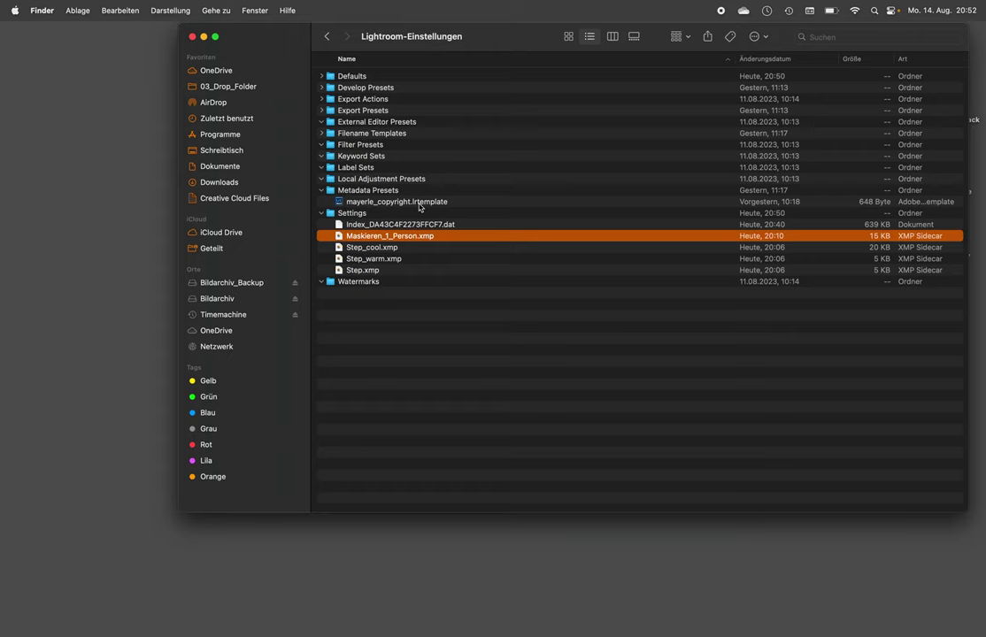
# - Walk from 02_Catalogs into LR_Master_Catalog and Lightroom-Einstellungen and back, then relaunch Lightroom Classic
pyautogui.press('super+Up')
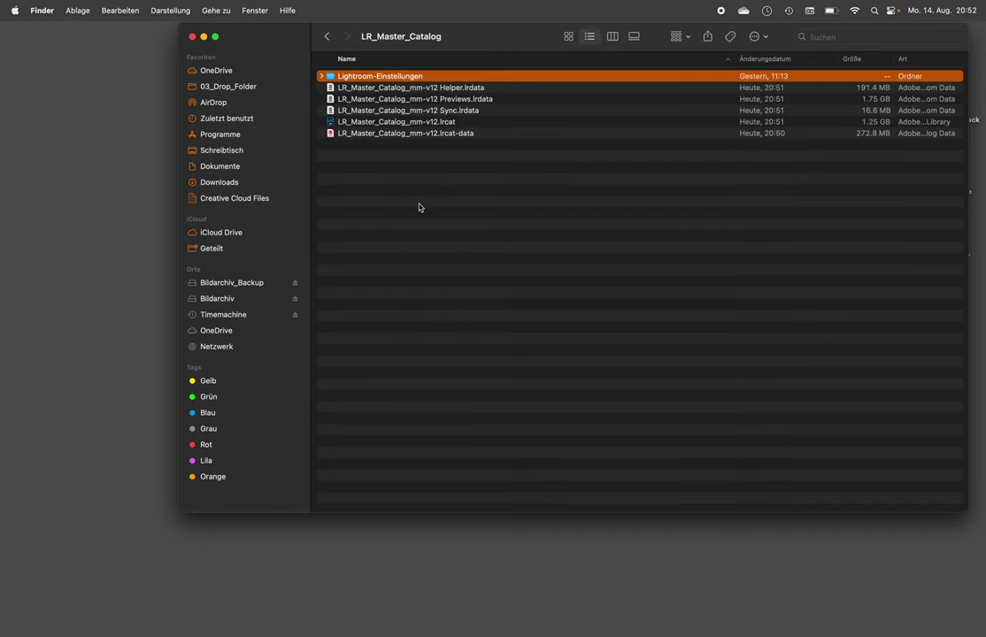
pyautogui.press('super+Up')
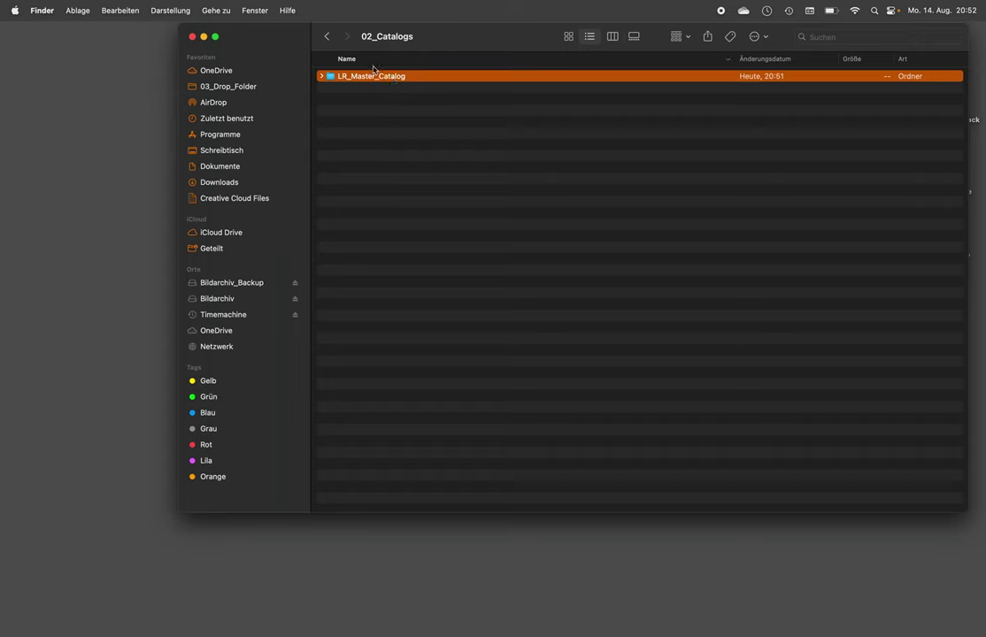
pyautogui.click(379, 62)
pyautogui.doubleClick(358, 77)
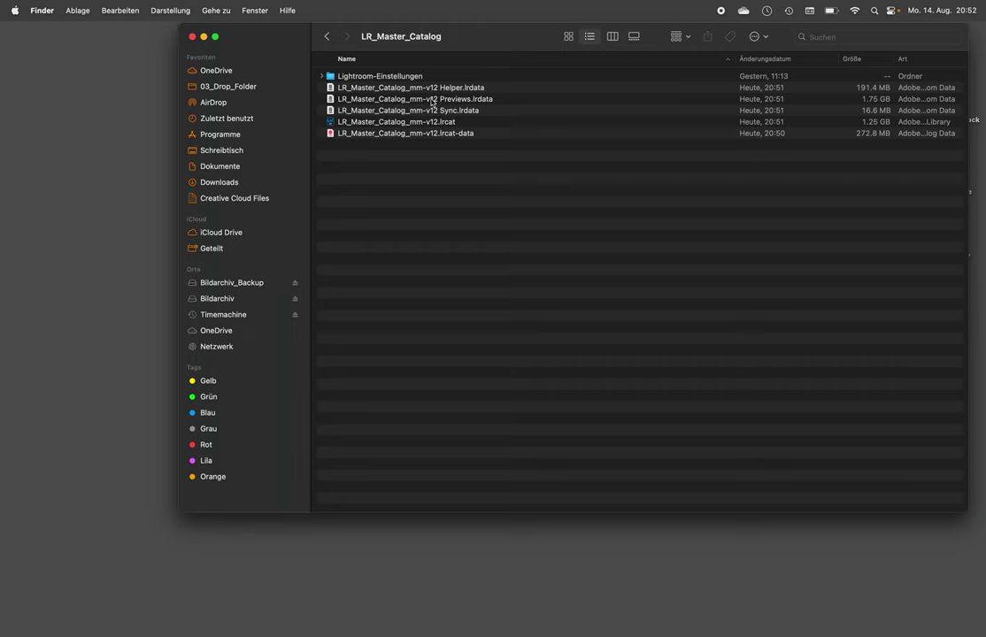
pyautogui.doubleClick(344, 78)
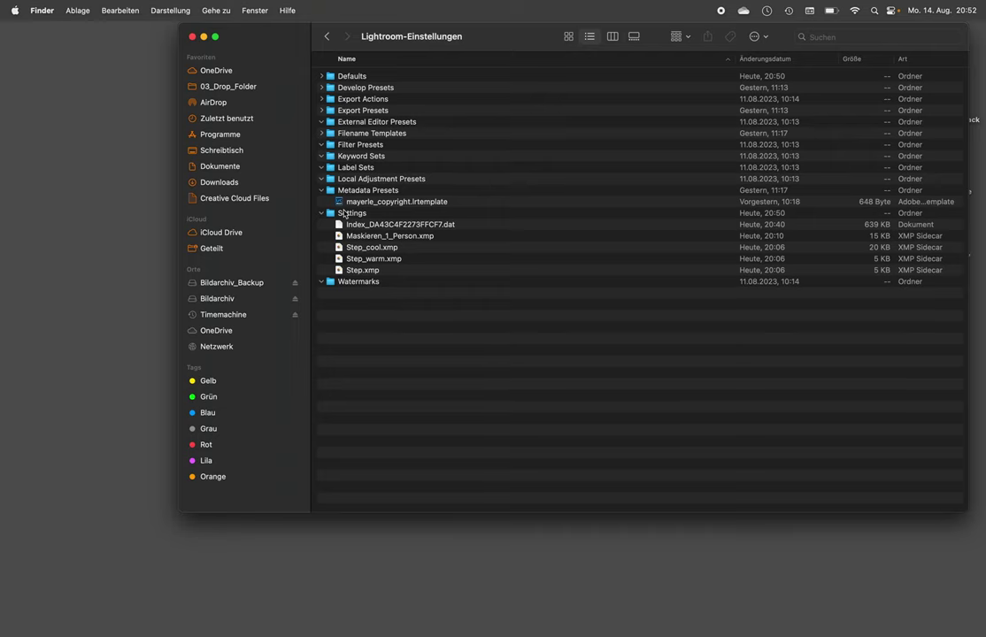
pyautogui.press('super+Up')
pyautogui.press('super+Up')
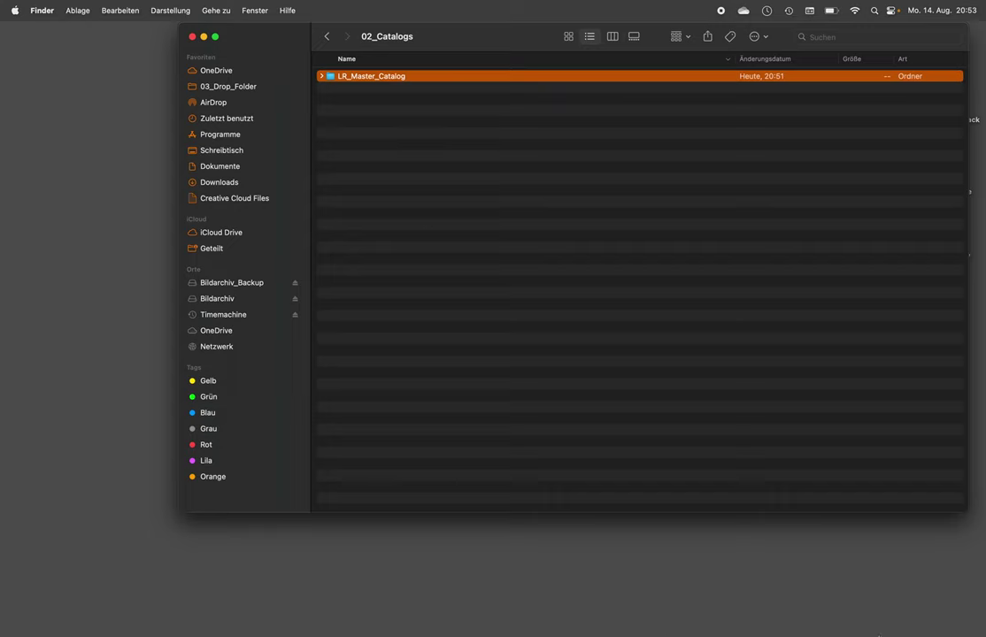
pyautogui.click(655, 617)
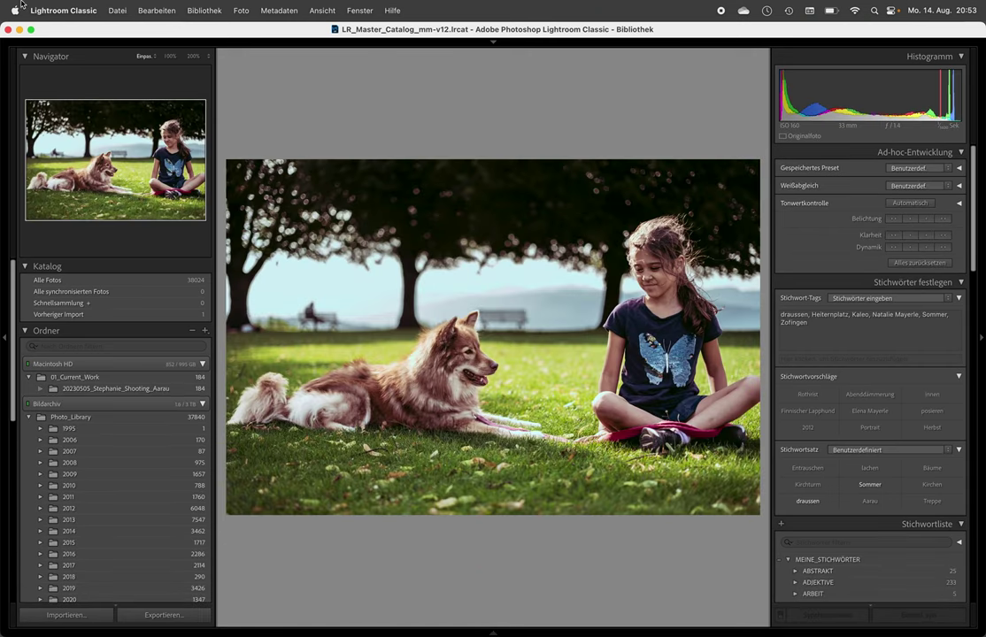
# - Uncheck 'Presets mit diesem Katalog speichern' on the Voreinstellungen Presets tab
pyautogui.click(57, 10)
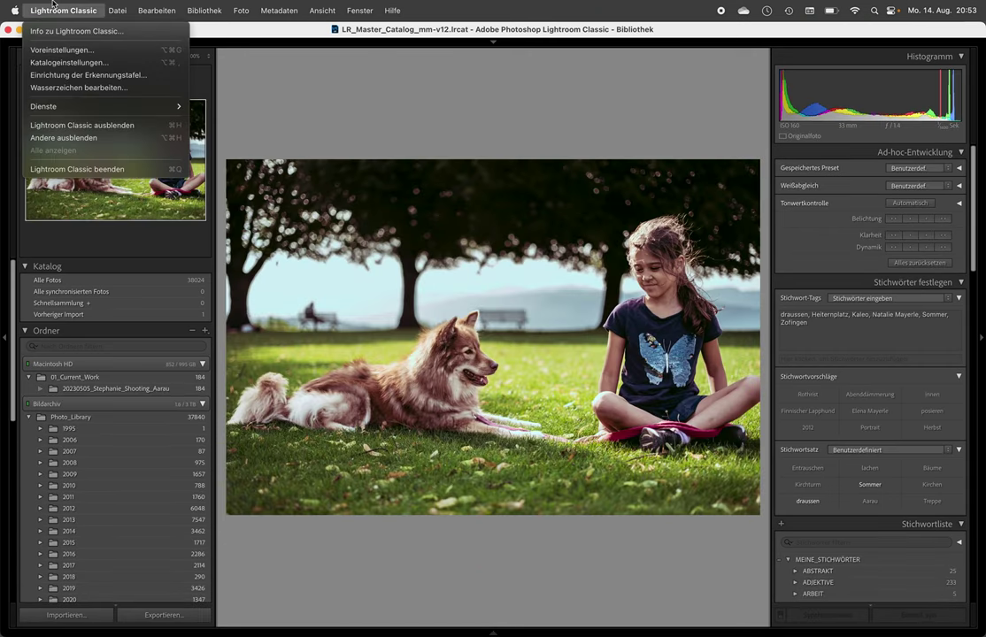
pyautogui.click(64, 50)
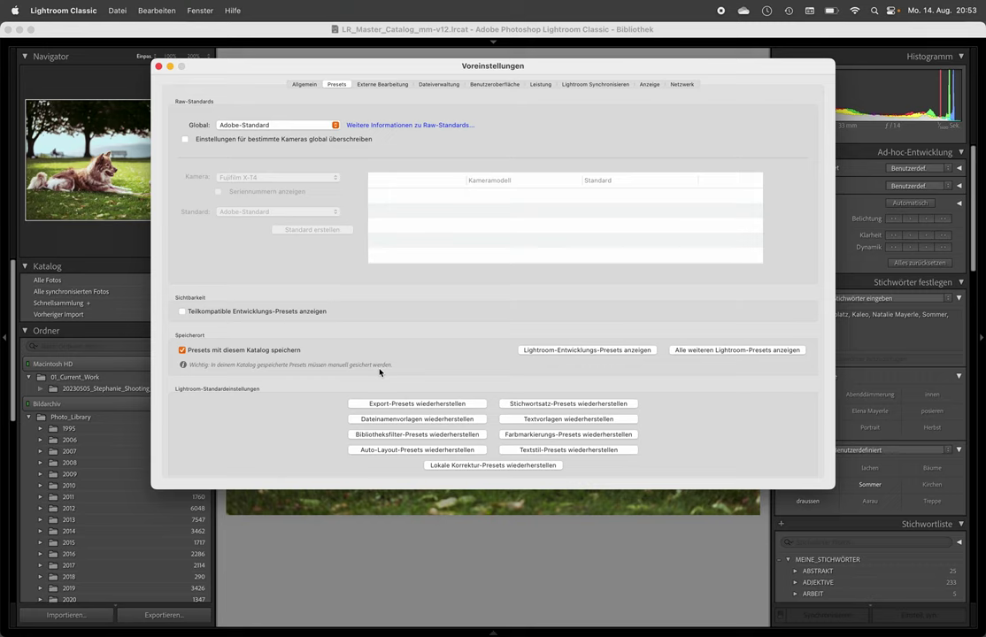
pyautogui.click(226, 352)
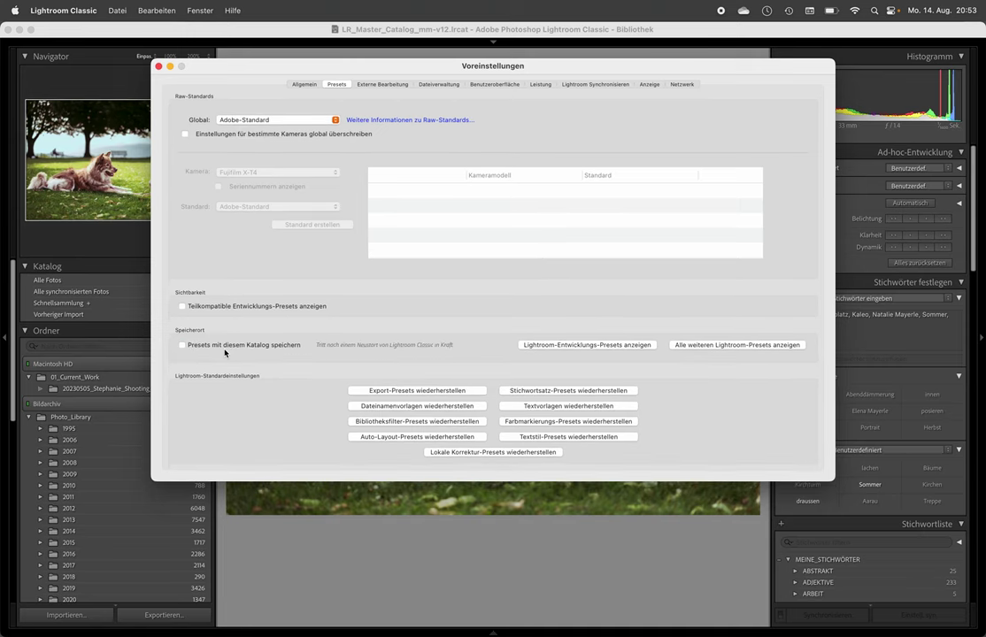
# - Quit and restart Lightroom Classic, then open the Aarau shooting folder
pyautogui.press('super+w')
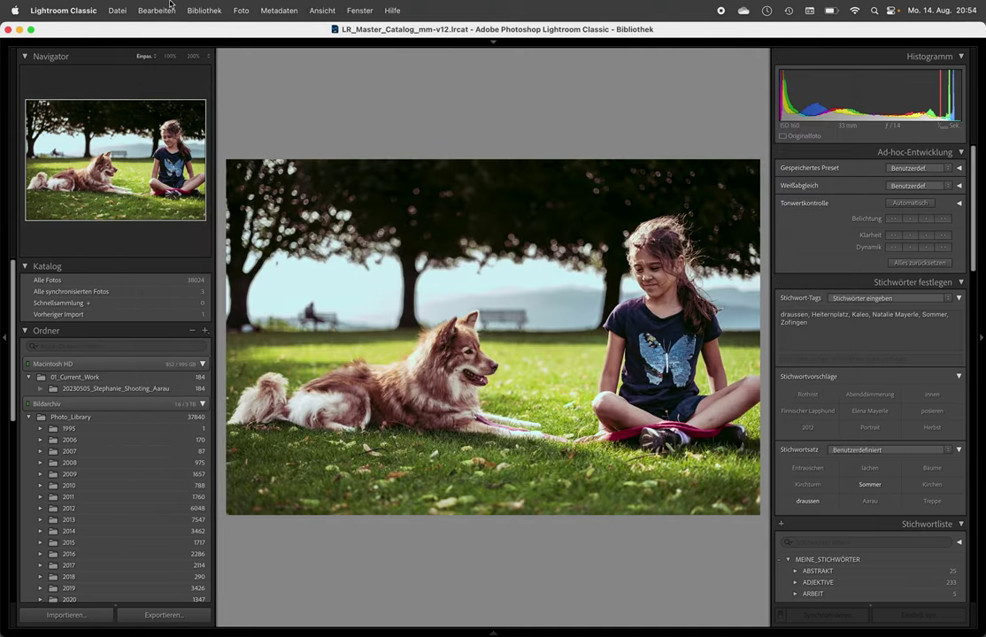
pyautogui.press('super+q')
pyautogui.press('super+w')
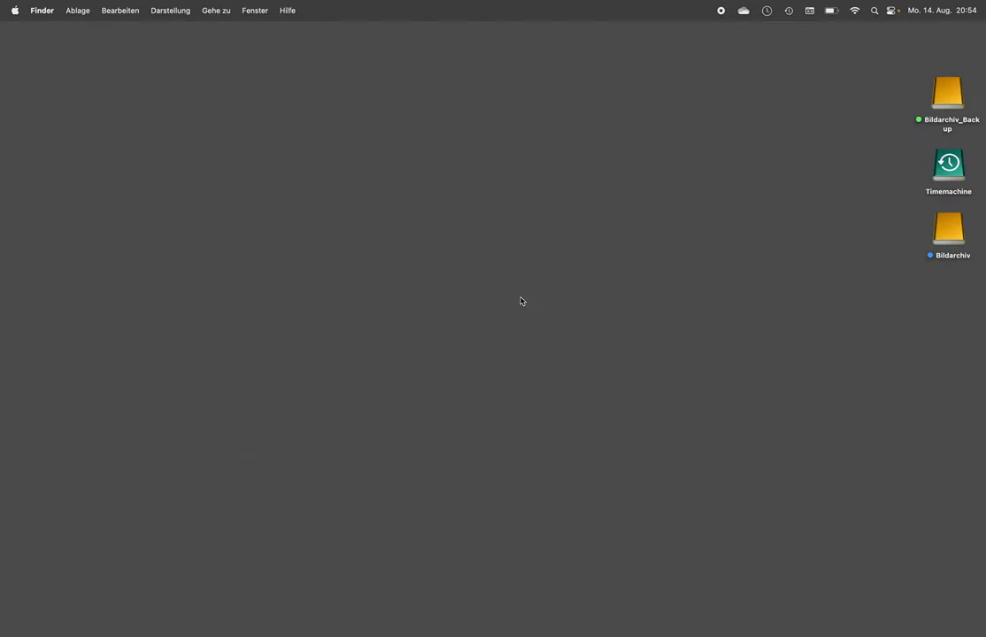
pyautogui.click(654, 617)
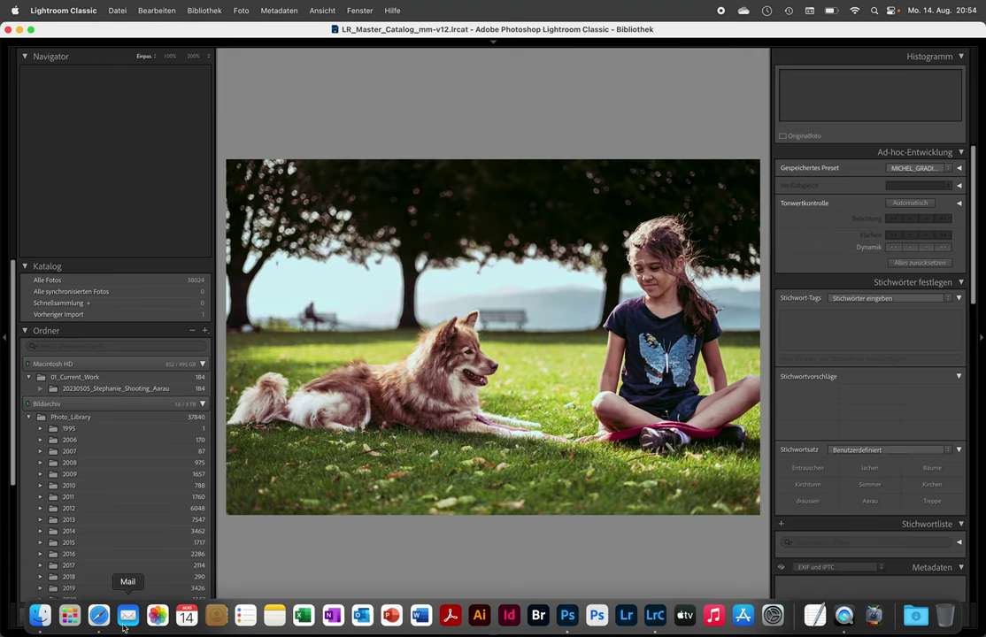
pyautogui.click(115, 390)
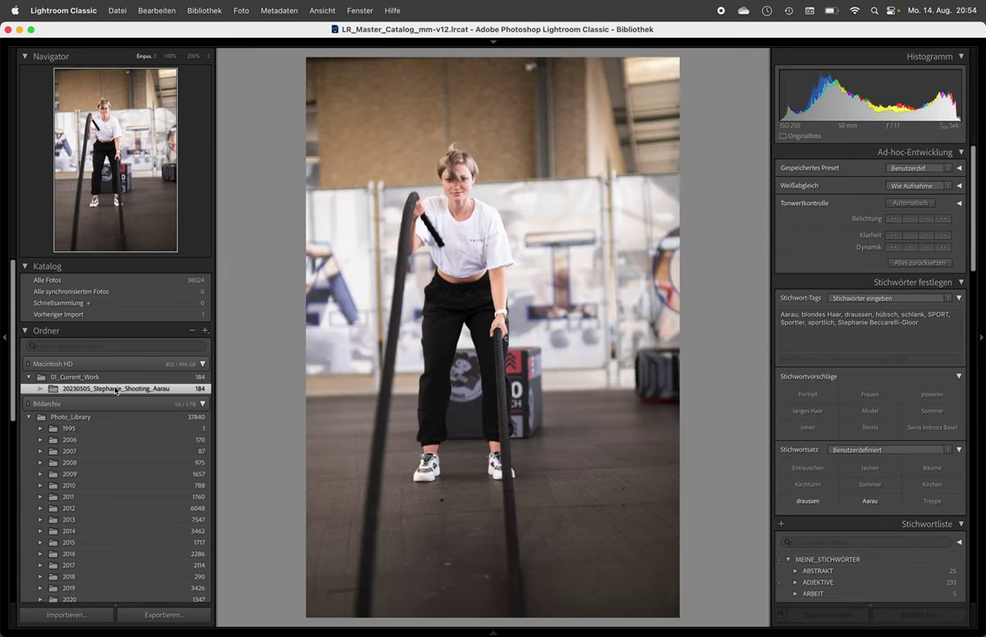
# - Reveal Step_cool in Finder from Develop, verify its CameraRaw Settings path, then return to Library
pyautogui.press('d')
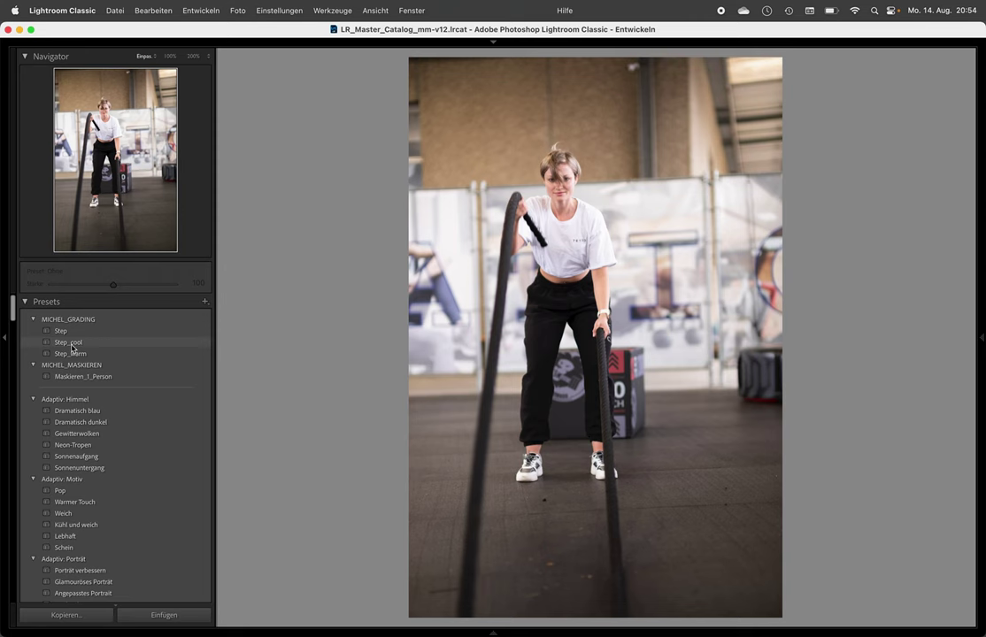
pyautogui.rightClick(73, 342)
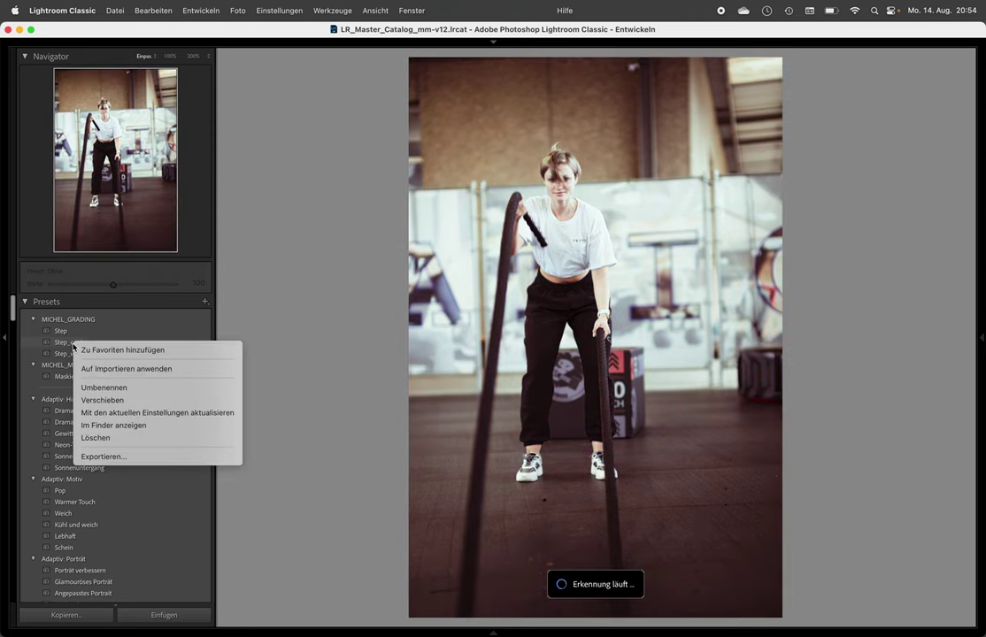
pyautogui.click(133, 425)
pyautogui.keyDown('super'); pyautogui.click(433, 36); pyautogui.keyUp('super')
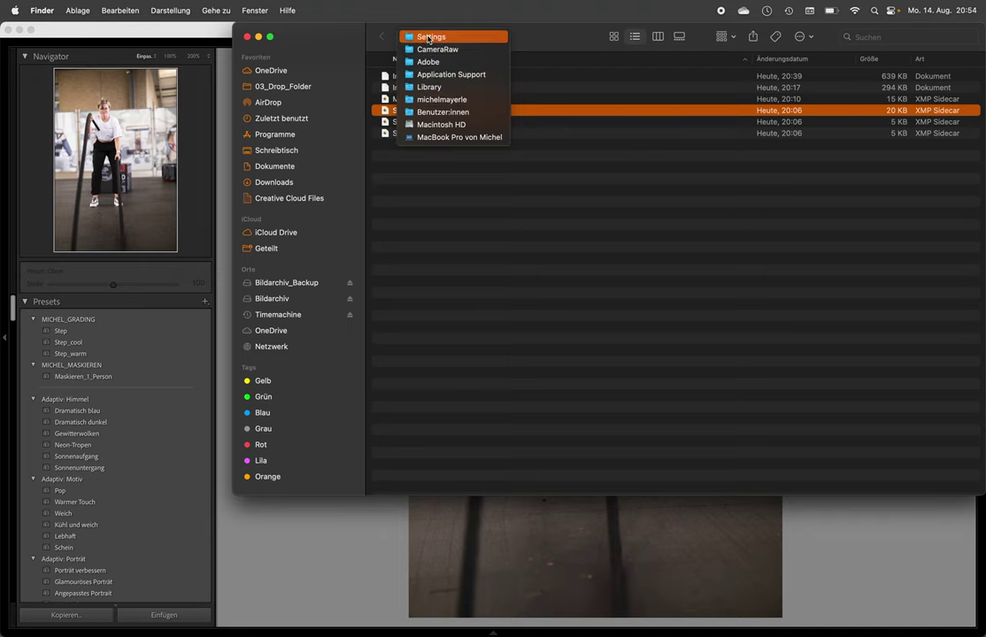
pyautogui.click(333, 52)
pyautogui.press('cmd+w')
pyautogui.click(283, 230)
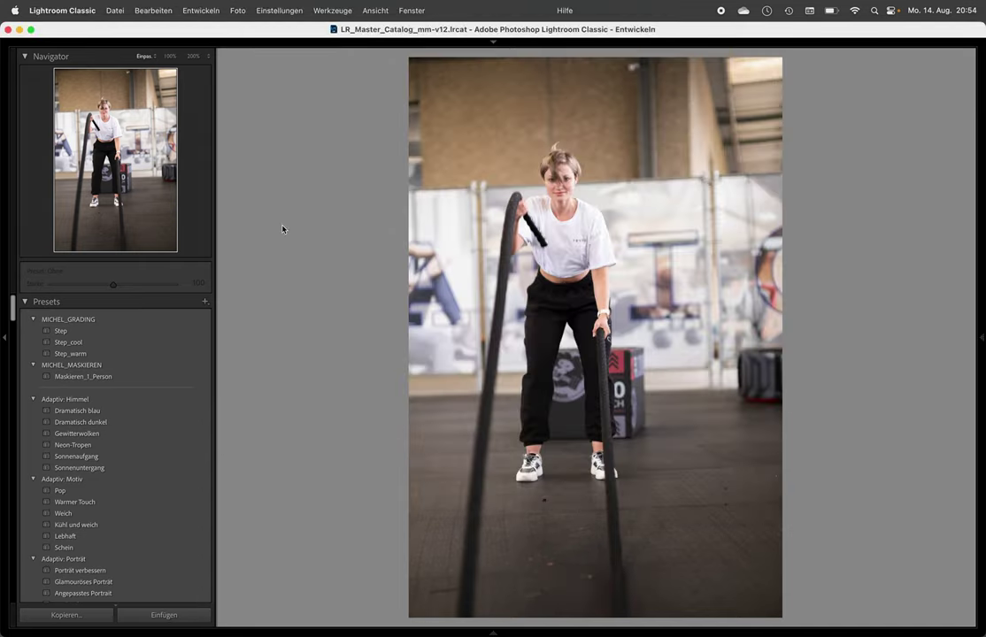
pyautogui.press('g')
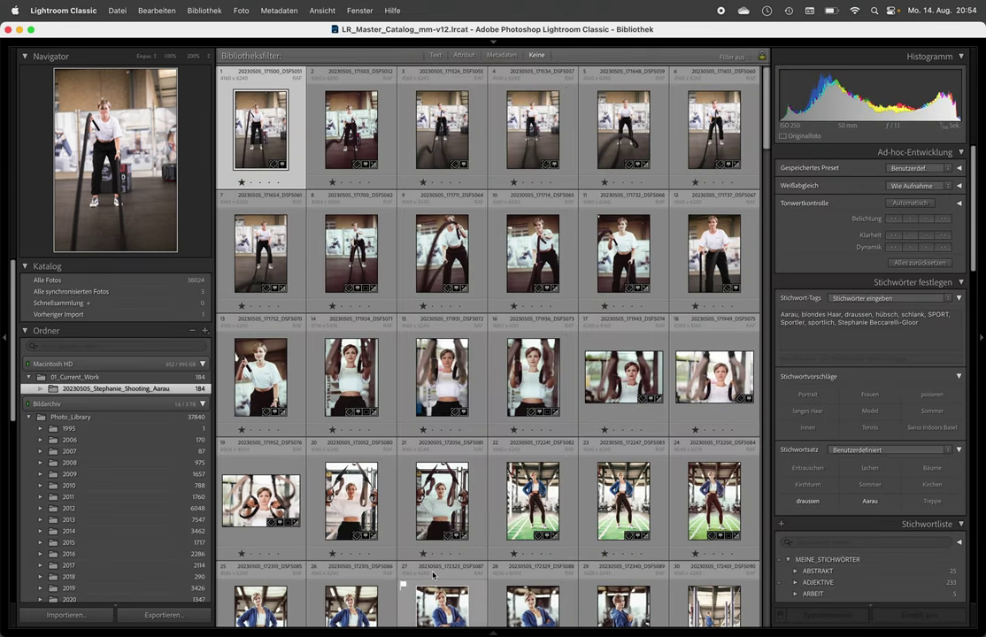
# - Open the strap-training photo in Develop, reveal the Step_cool file in Finder, then close that window
pyautogui.click(443, 524)
pyautogui.press('d')
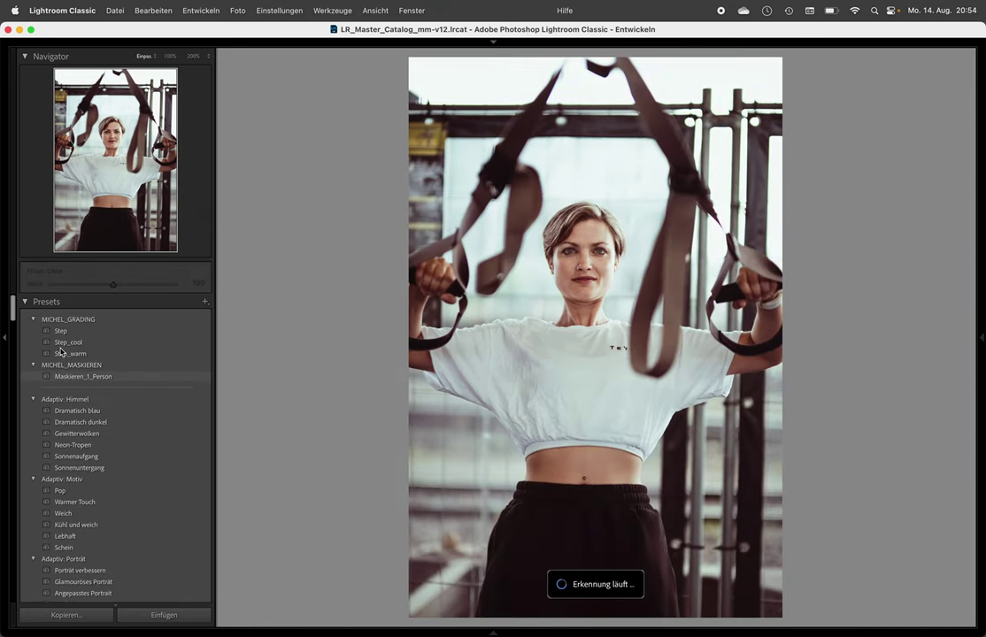
pyautogui.rightClick(68, 345)
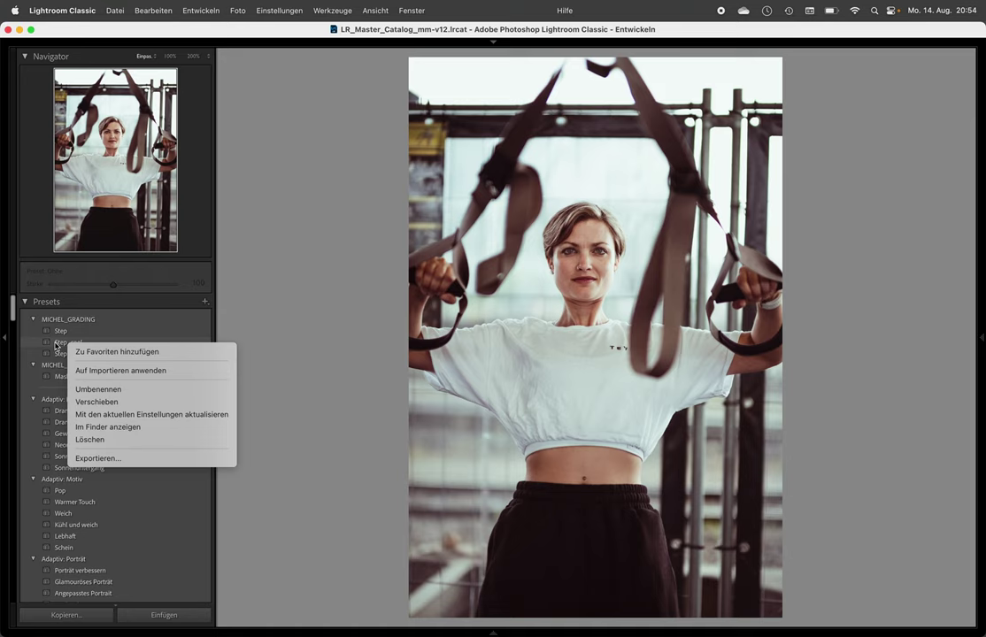
pyautogui.click(131, 428)
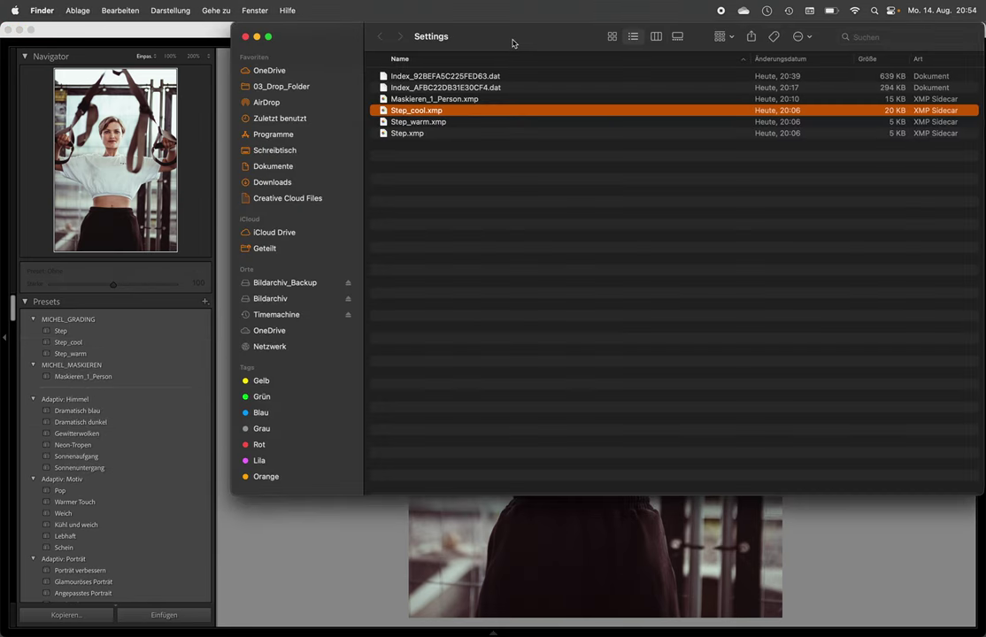
pyautogui.moveTo(512, 40); pyautogui.dragTo(397, 123)
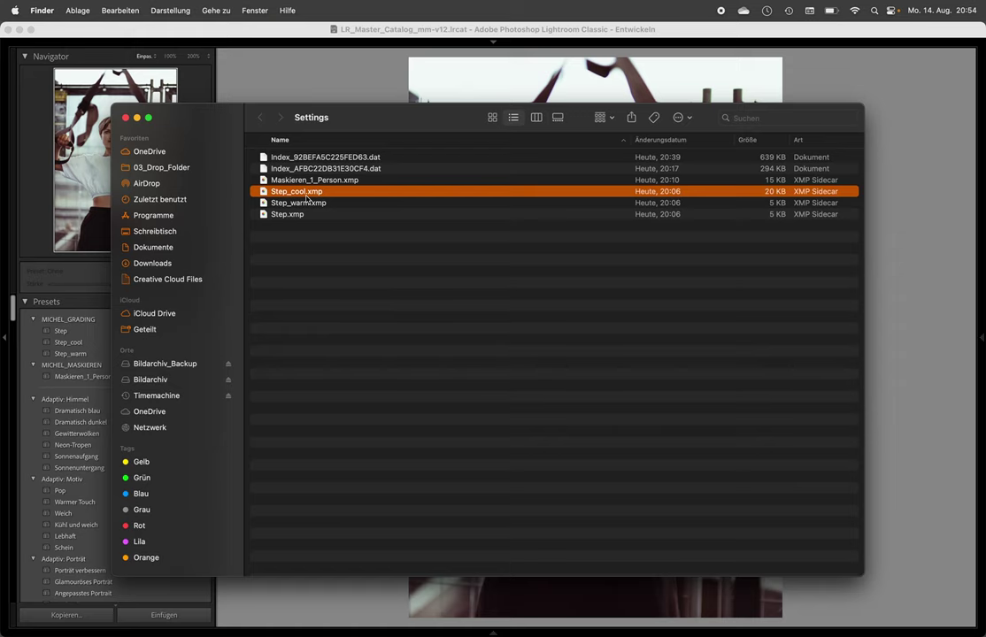
pyautogui.click(124, 118)
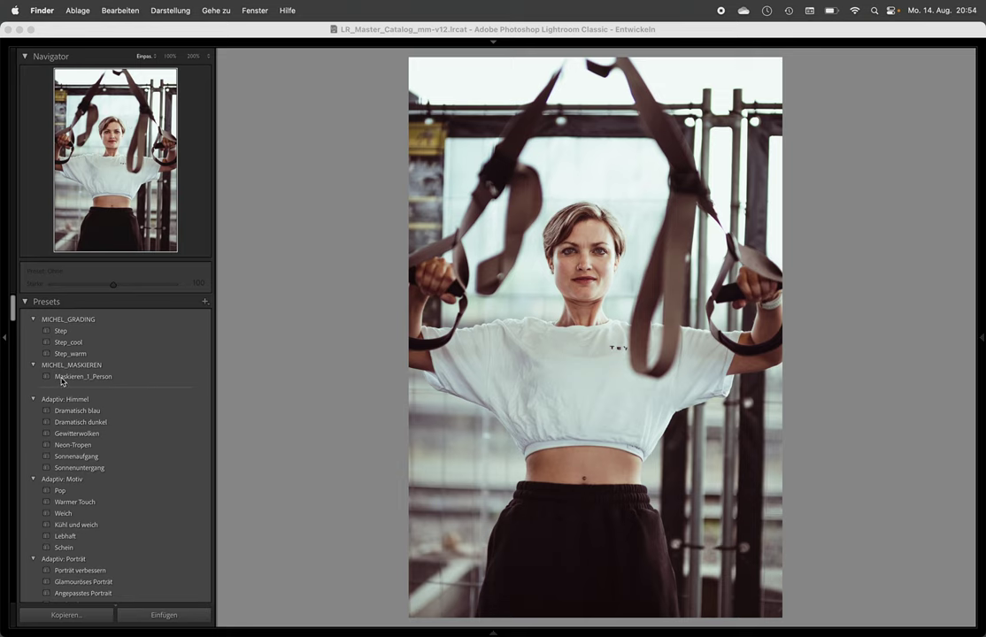
# - Apply Maskieren_1_Person, dismiss the AI mask update notices, and drag it into MICHEL_GRADING
pyautogui.click(75, 377)
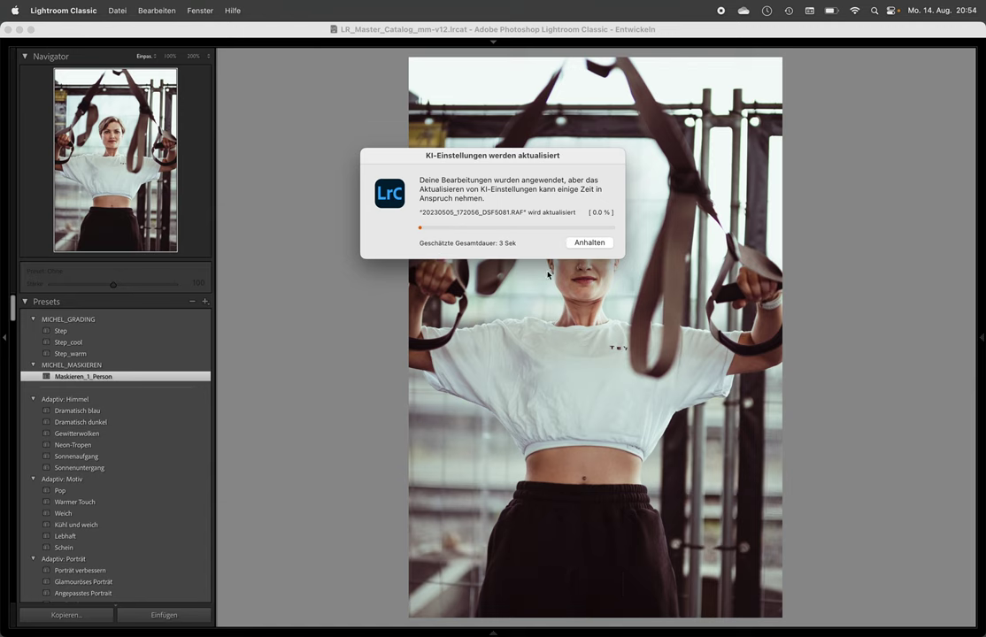
pyautogui.click(590, 242)
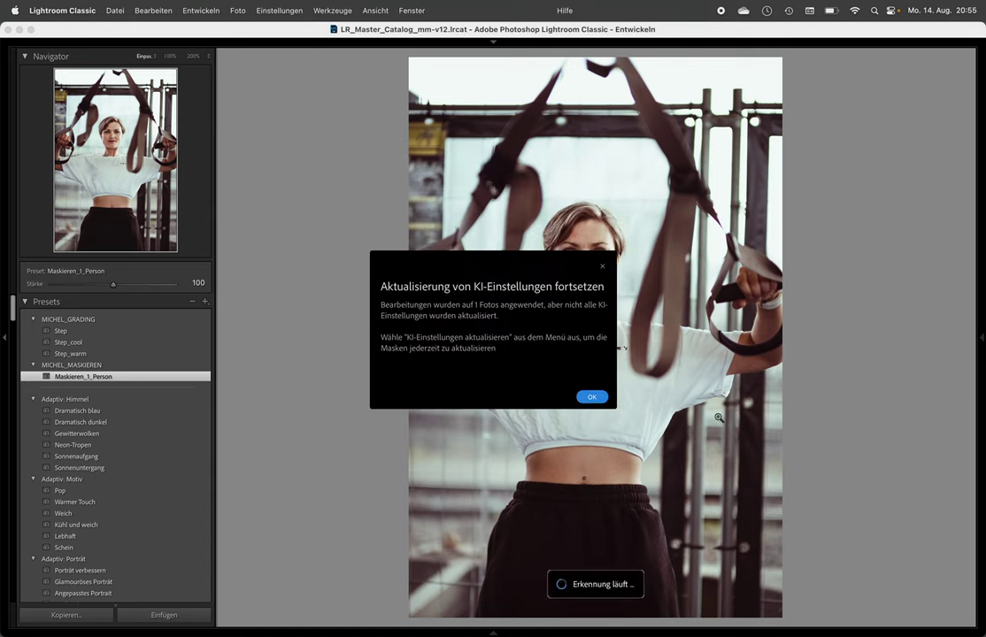
pyautogui.click(591, 396)
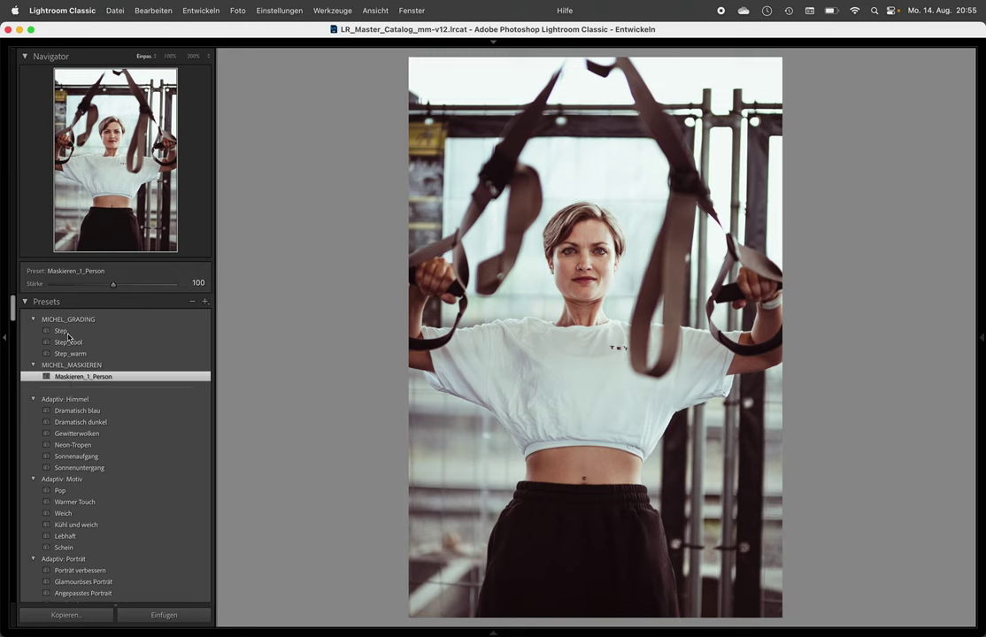
pyautogui.moveTo(68, 338); pyautogui.dragTo(66, 337)
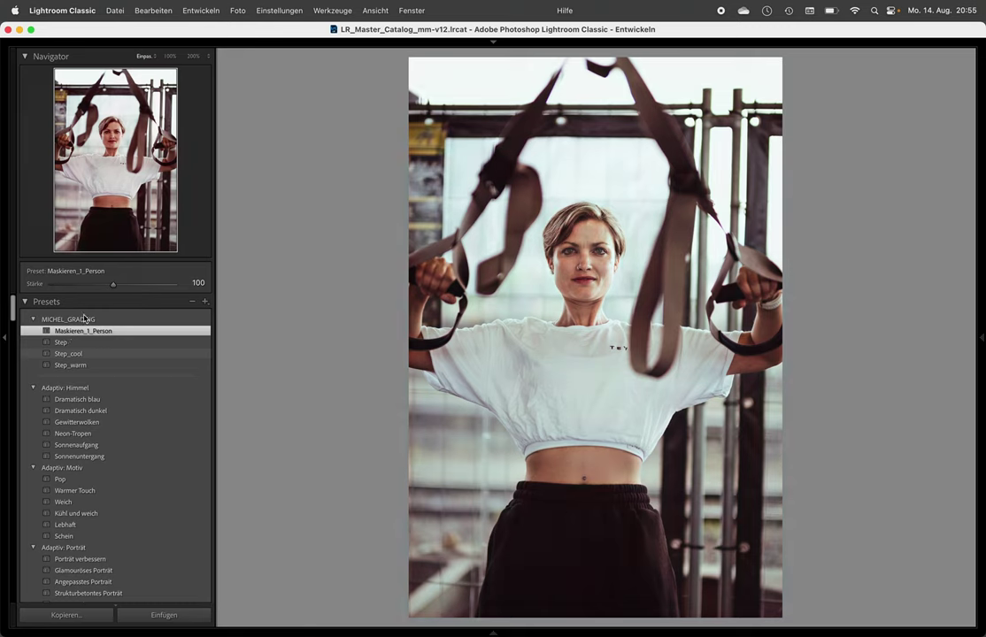
pyautogui.click(204, 304)
pyautogui.click(209, 313)
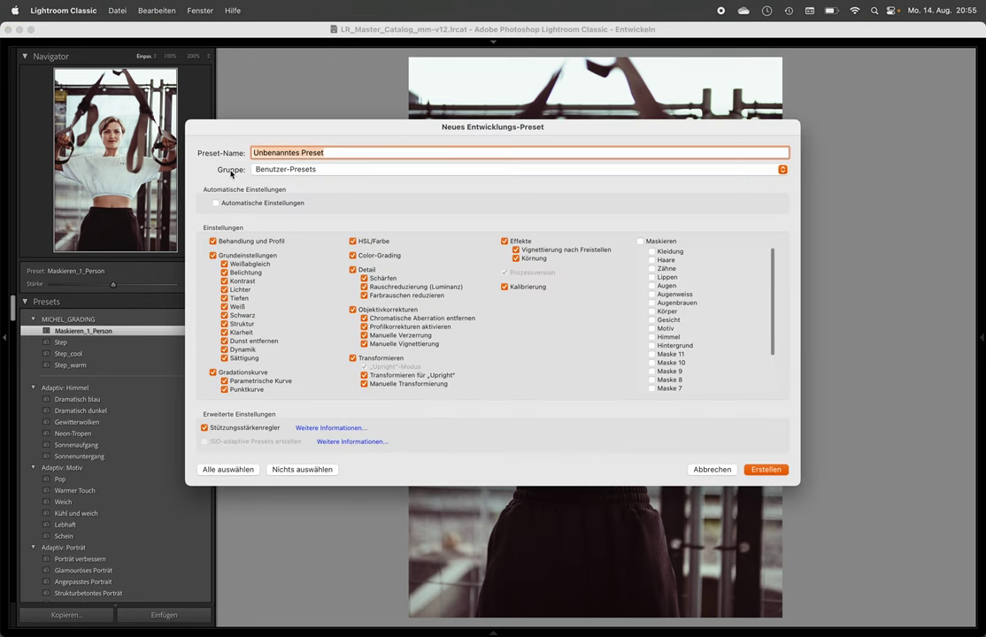
pyautogui.click(271, 174)
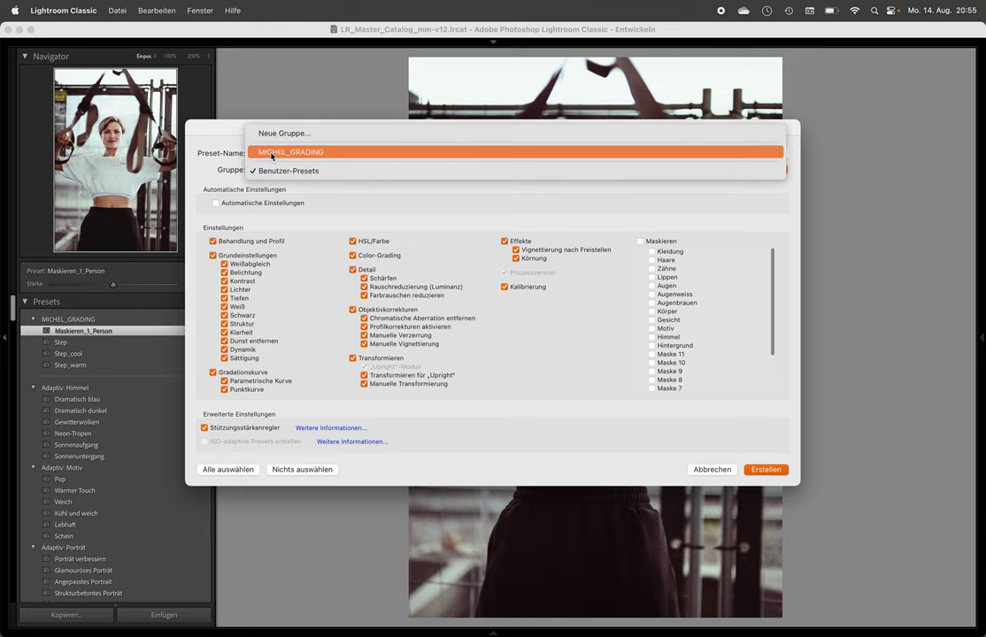
pyautogui.click(274, 133)
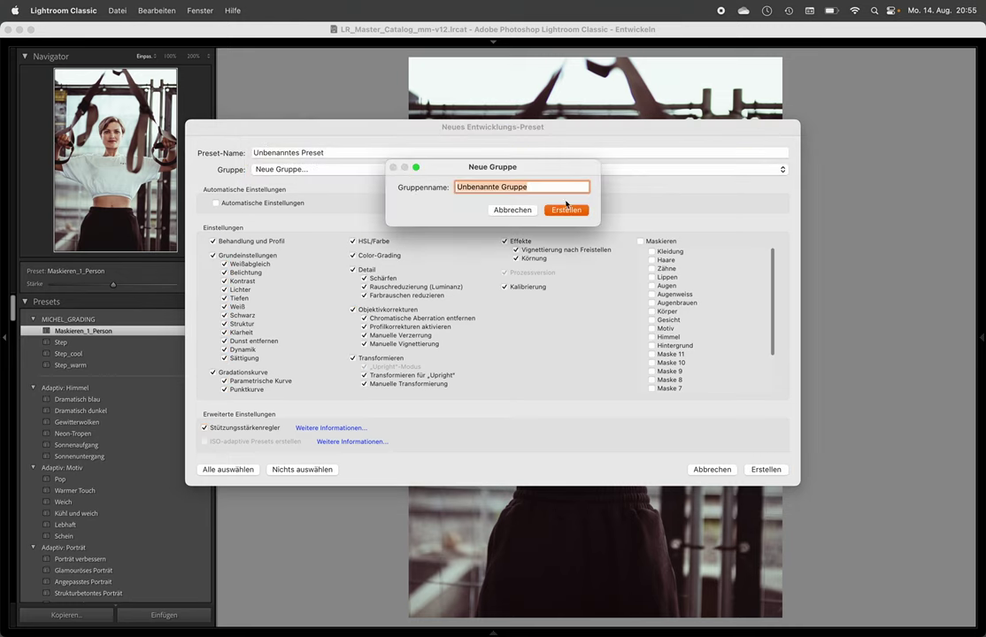
pyautogui.click(513, 210)
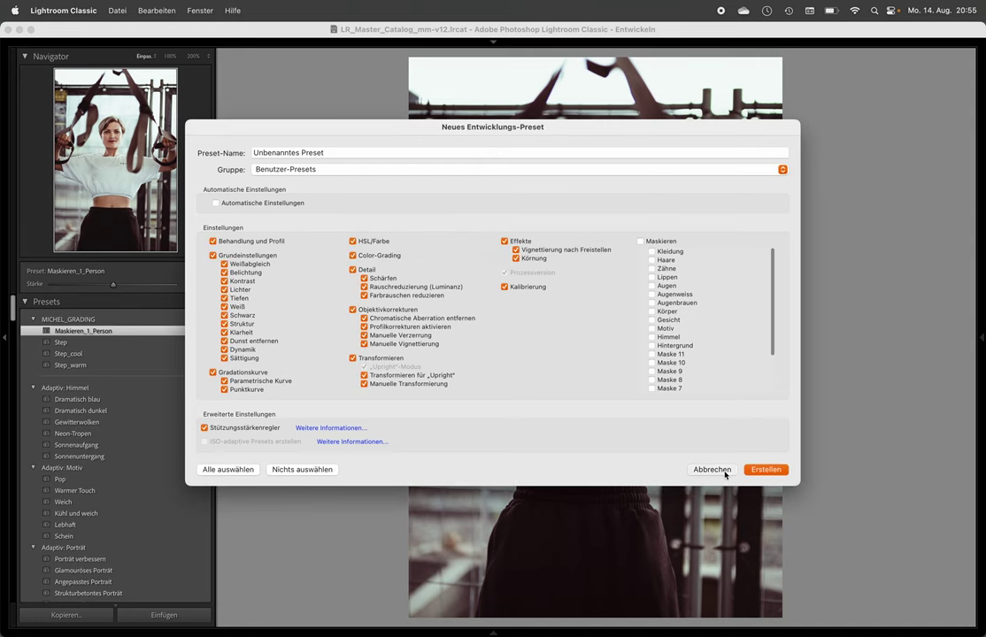
pyautogui.click(714, 470)
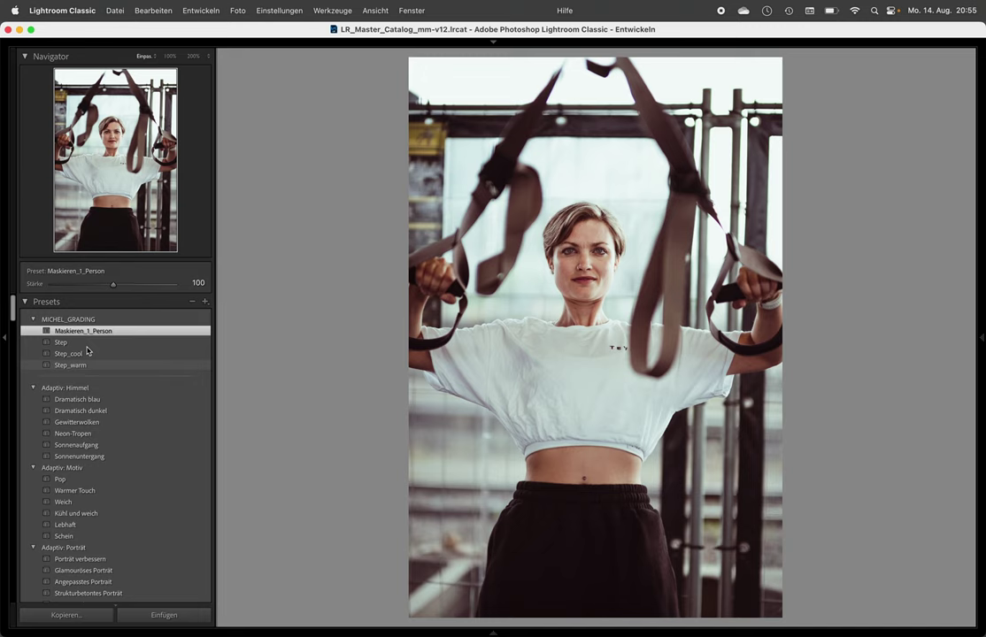
# - Reveal Maskieren_1_Person.xmp in the Settings folder and open it with TextEdit
pyautogui.click(59, 330)
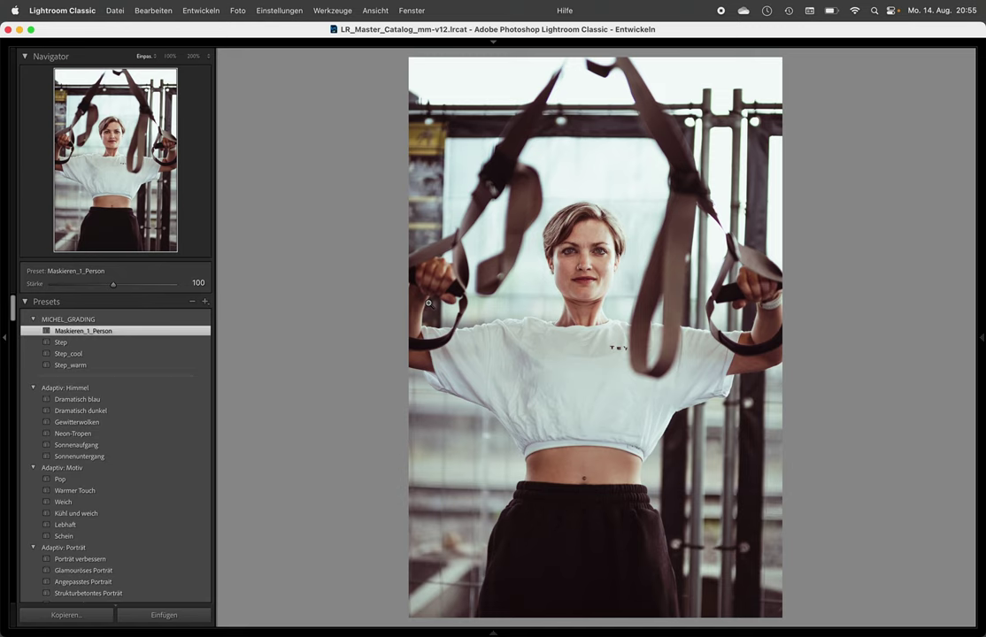
pyautogui.rightClick(114, 333)
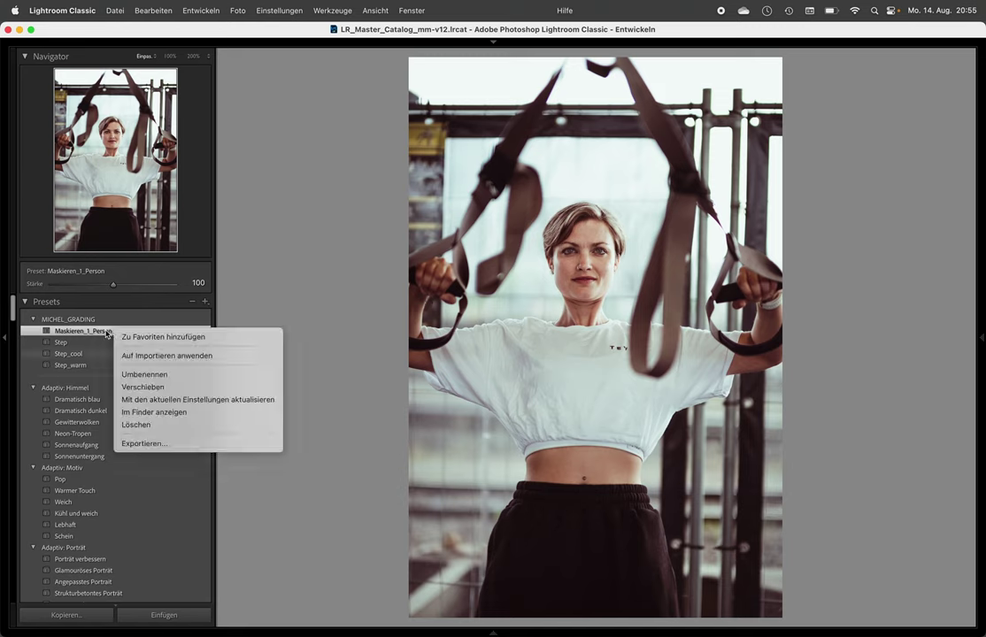
pyautogui.click(130, 412)
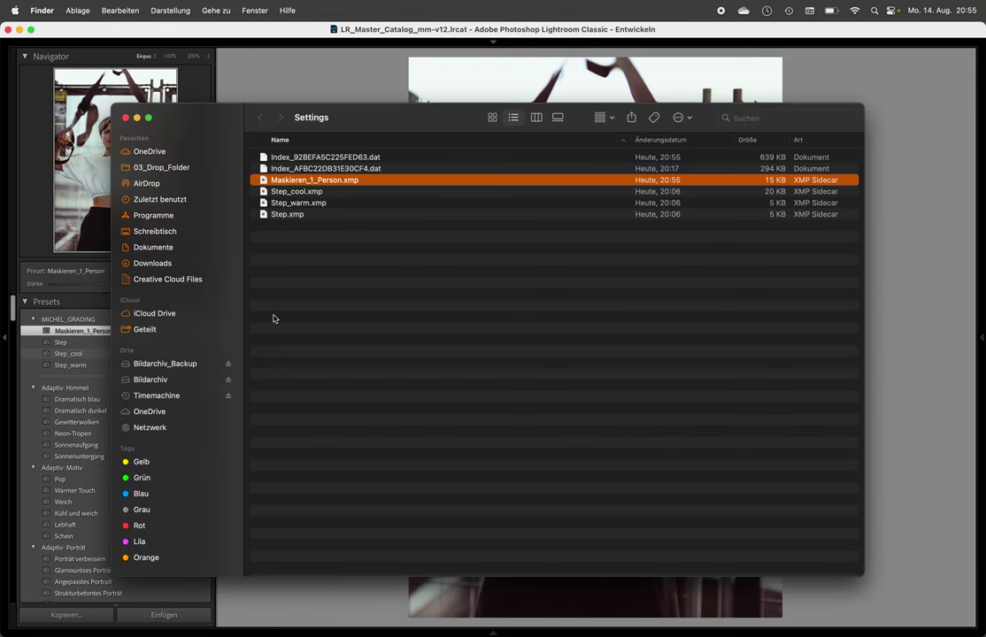
pyautogui.rightClick(404, 182)
pyautogui.moveTo(491, 197)
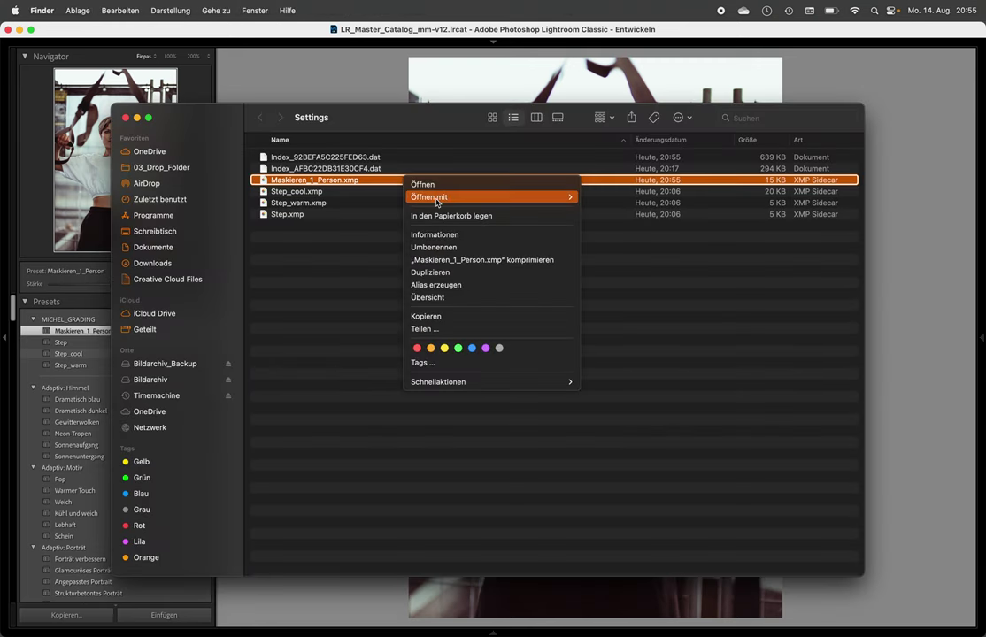
pyautogui.click(659, 228)
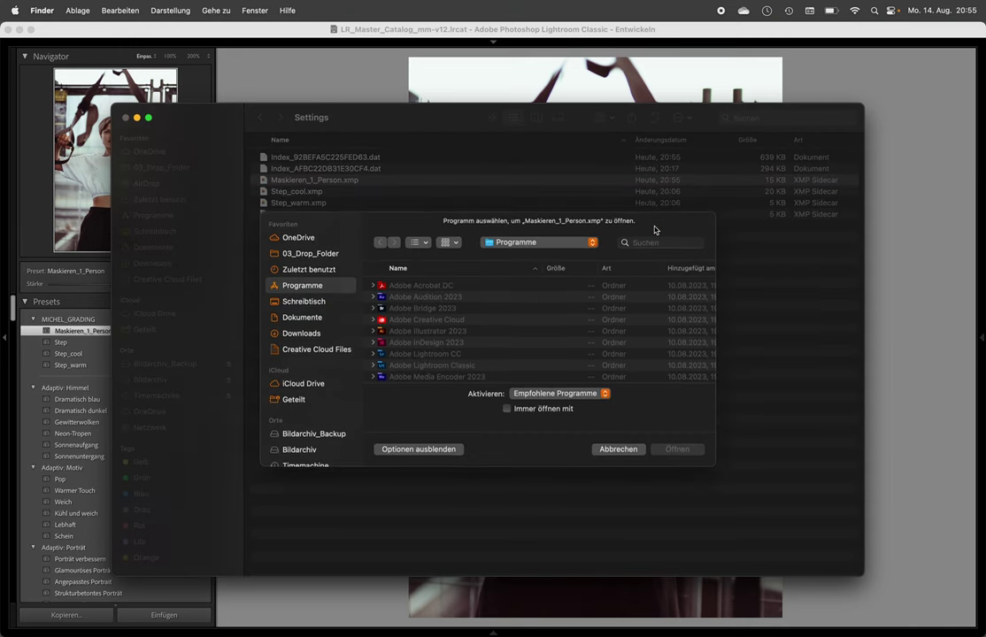
pyautogui.press('Return')
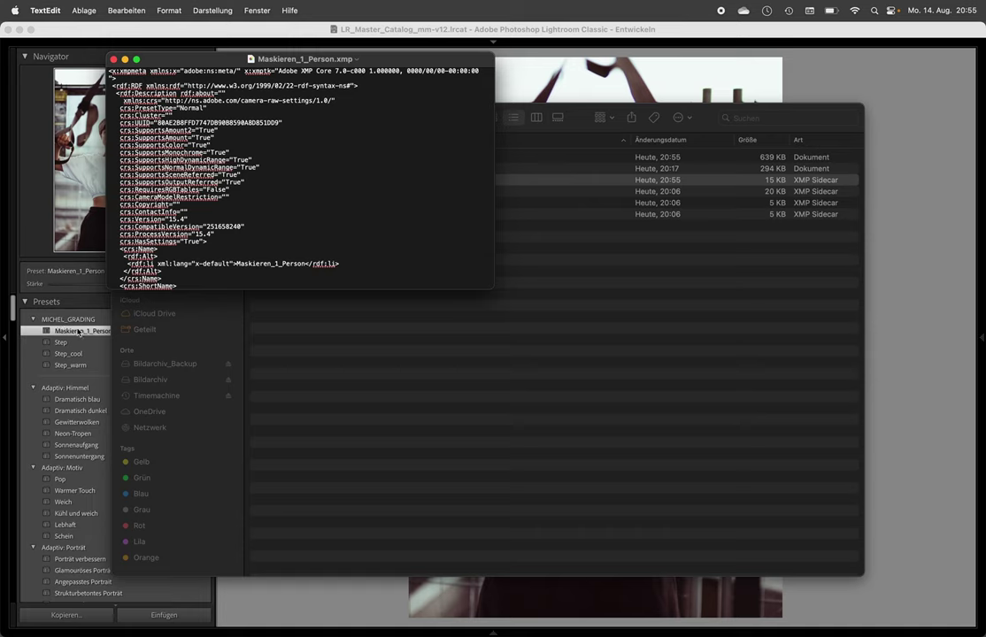
# - Find MICHEL in Maskieren_1_Person.xmp and change its group from MICHEL_GRADING to MICHEL_MASKIEREN
pyautogui.press('super+f')
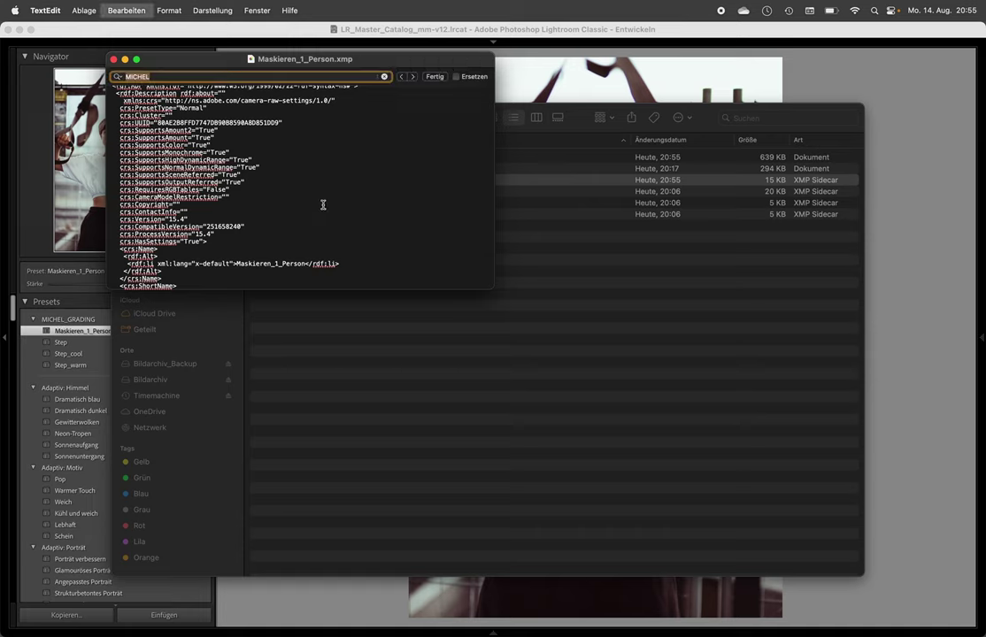
pyautogui.write('Micher')
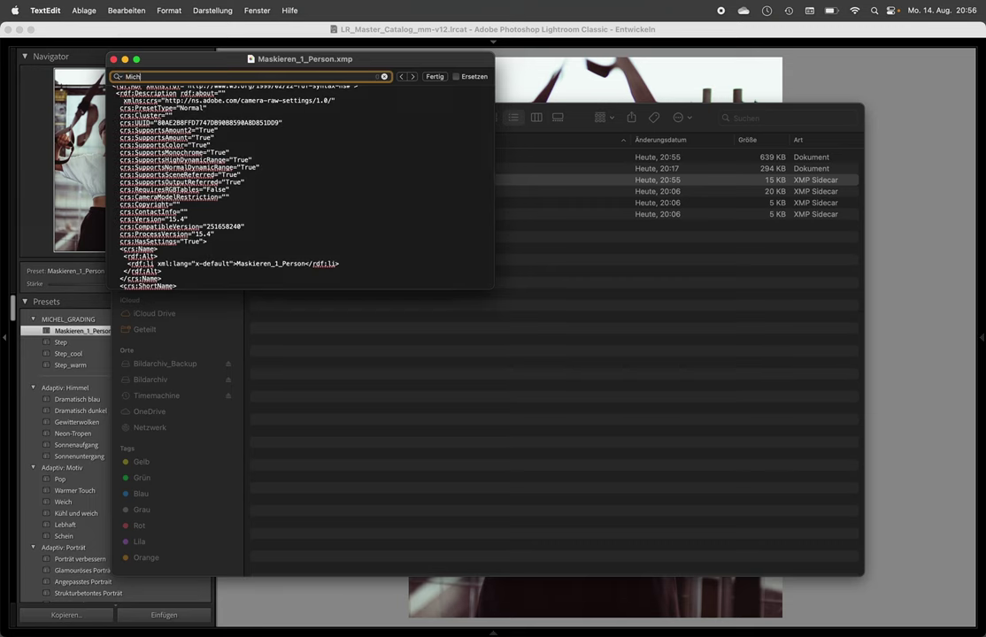
pyautogui.press('BackSpace')
pyautogui.press('BackSpace')
pyautogui.write('HEL')
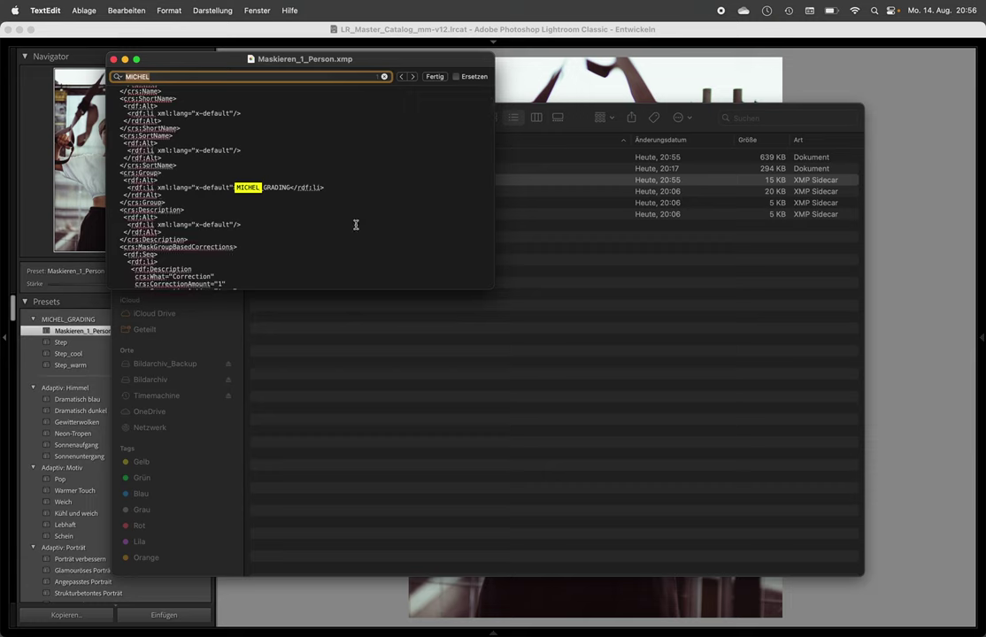
pyautogui.click(255, 205)
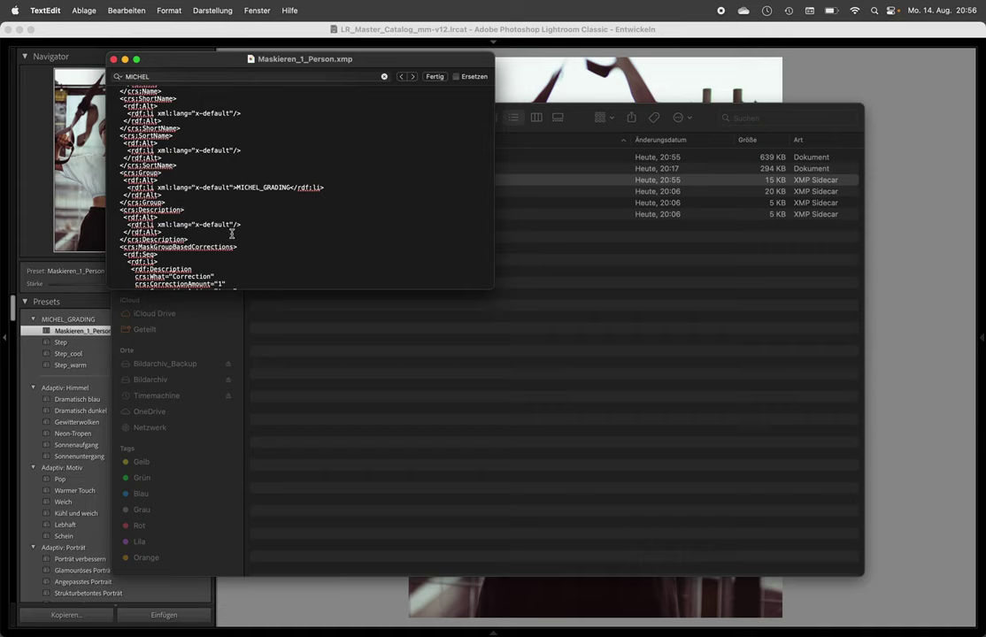
pyautogui.press('Left')
pyautogui.press('Left')
pyautogui.press('Left')
pyautogui.write('MASK')
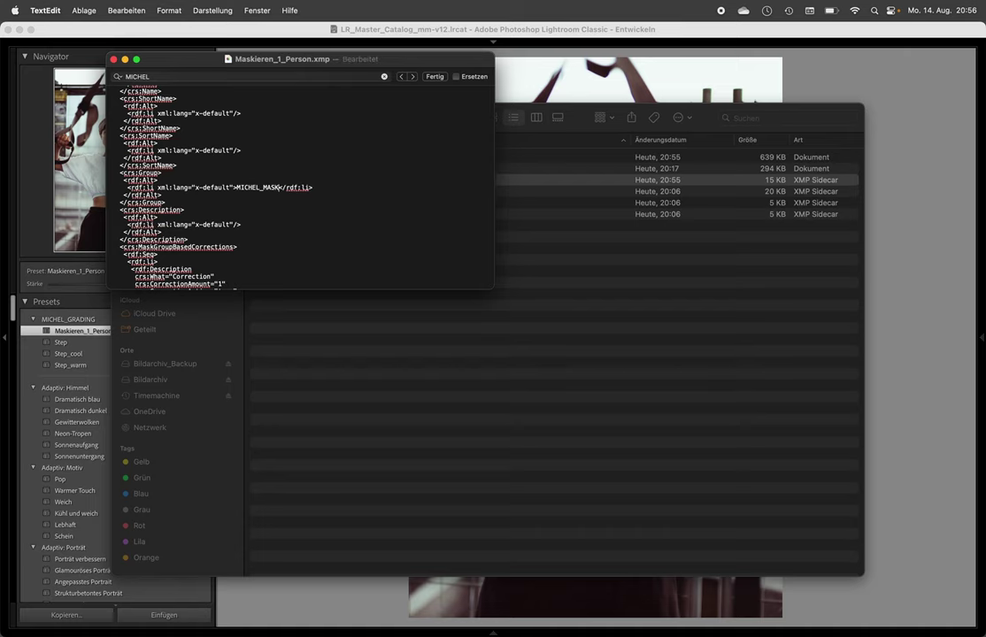
pyautogui.write('IEREN')
# - Save the edited preset file, quit TextEdit and close the Settings folder window
pyautogui.press('super+s')
pyautogui.press('super+q')
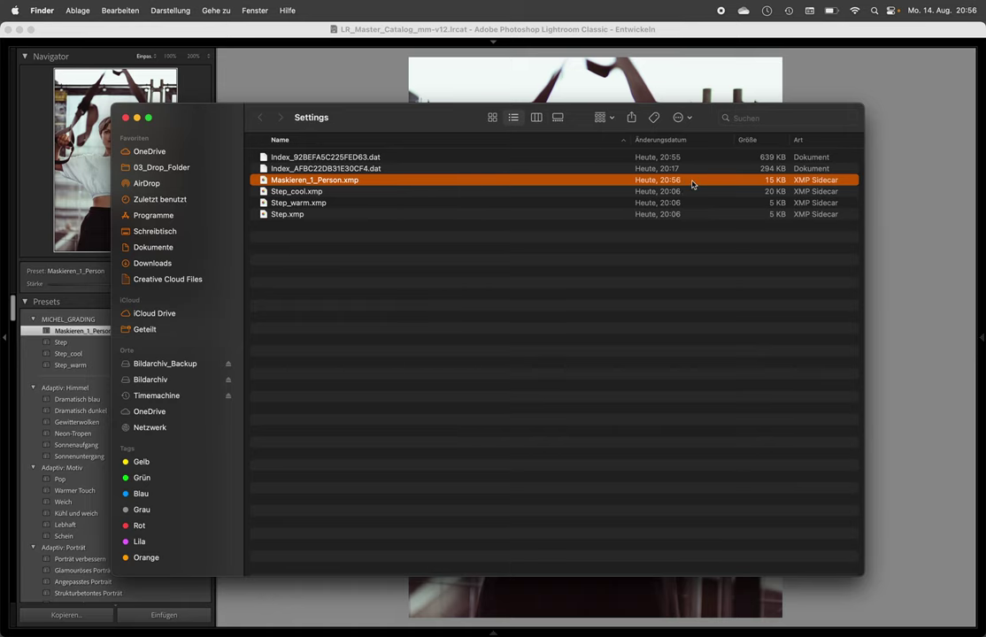
pyautogui.press('super+w')
# - Quit and relaunch Lightroom Classic so the edited Maskieren_1_Person preset reloads
pyautogui.click(268, 306)
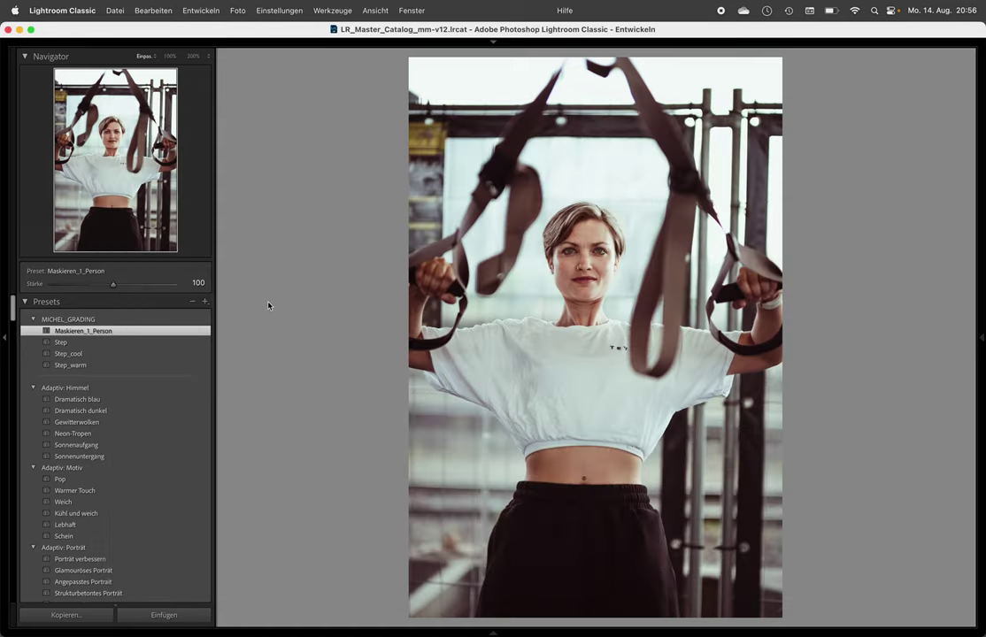
pyautogui.press('super+h')
pyautogui.moveTo(682, 630)
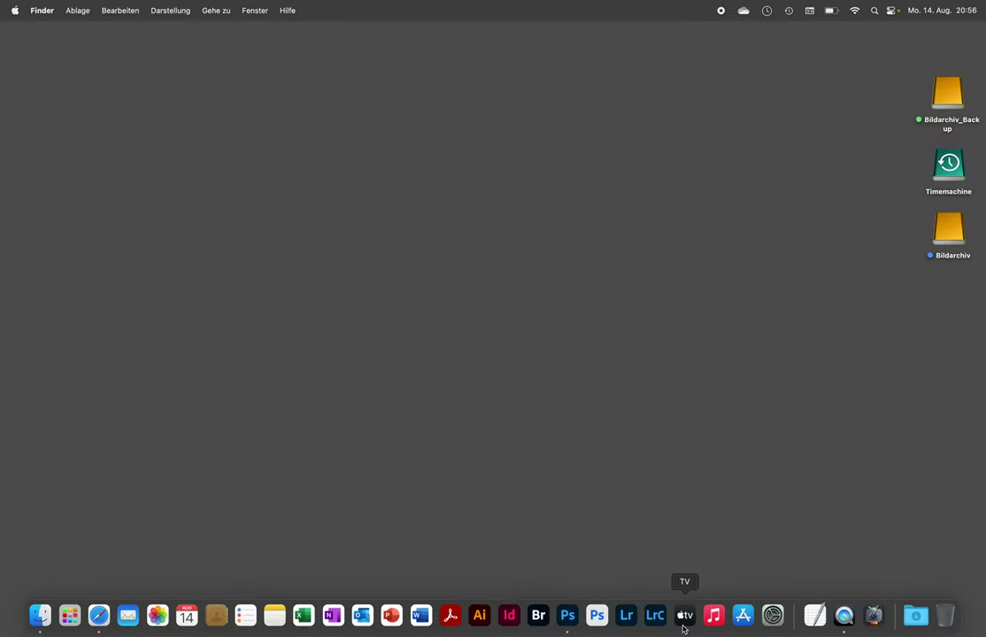
pyautogui.click(660, 617)
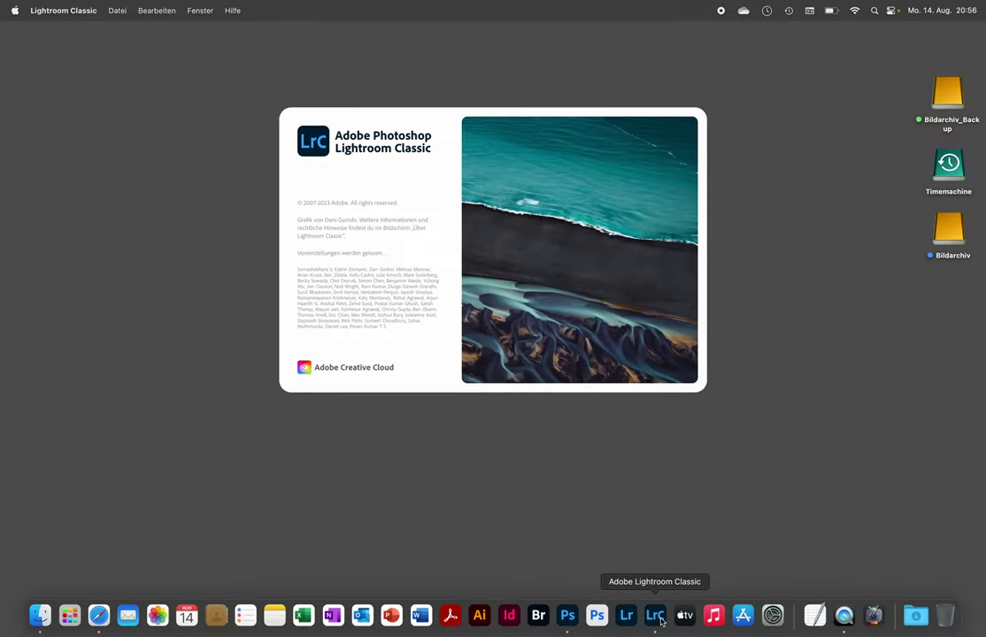